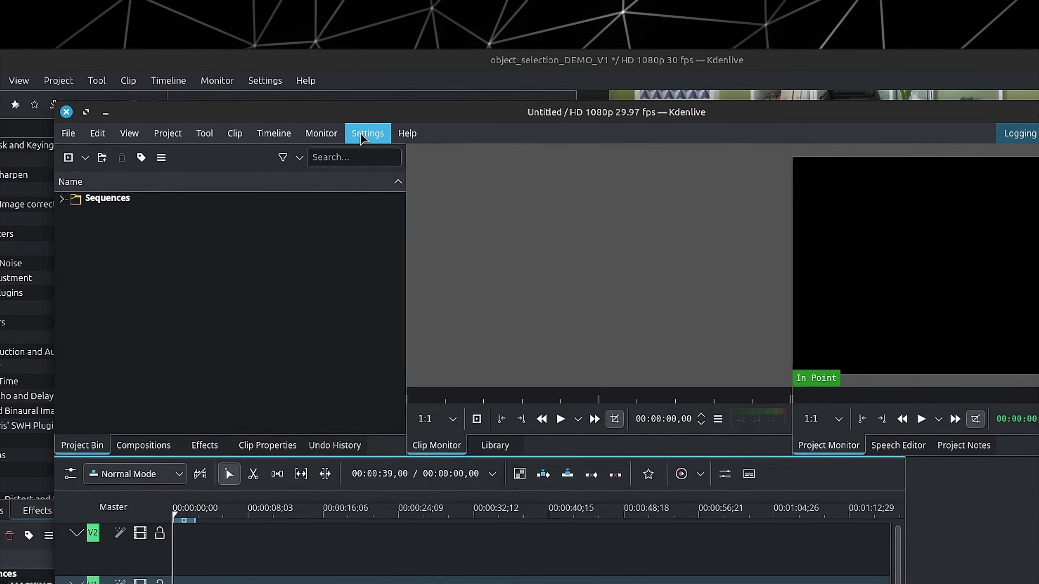
- Start installing the Object Detection plugin from the Plugins settings, then cancel the configuration window
{"action": "left_click", "coordinate": [289, 13]}
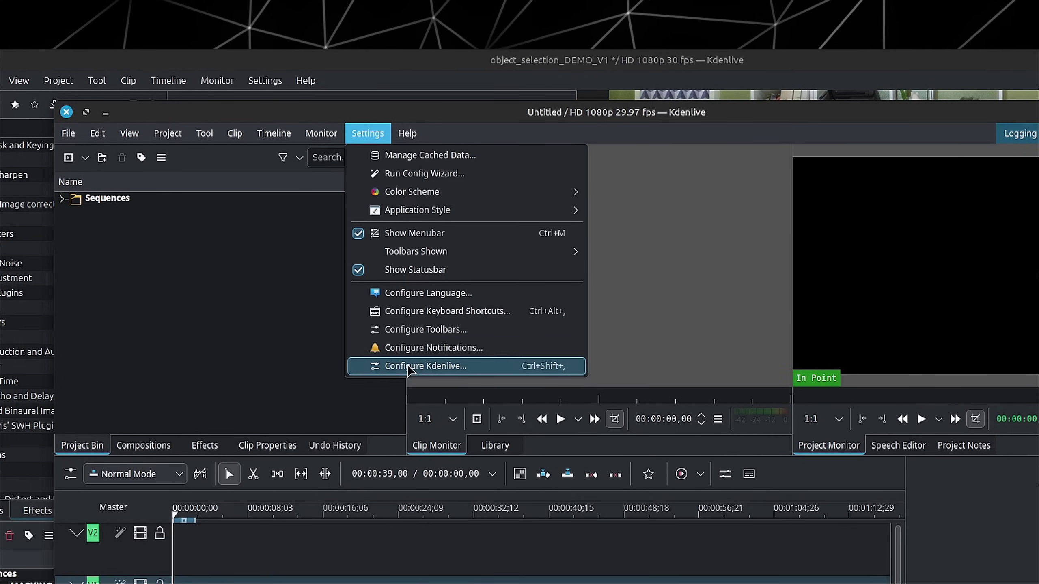
{"action": "left_click", "coordinate": [405, 365]}
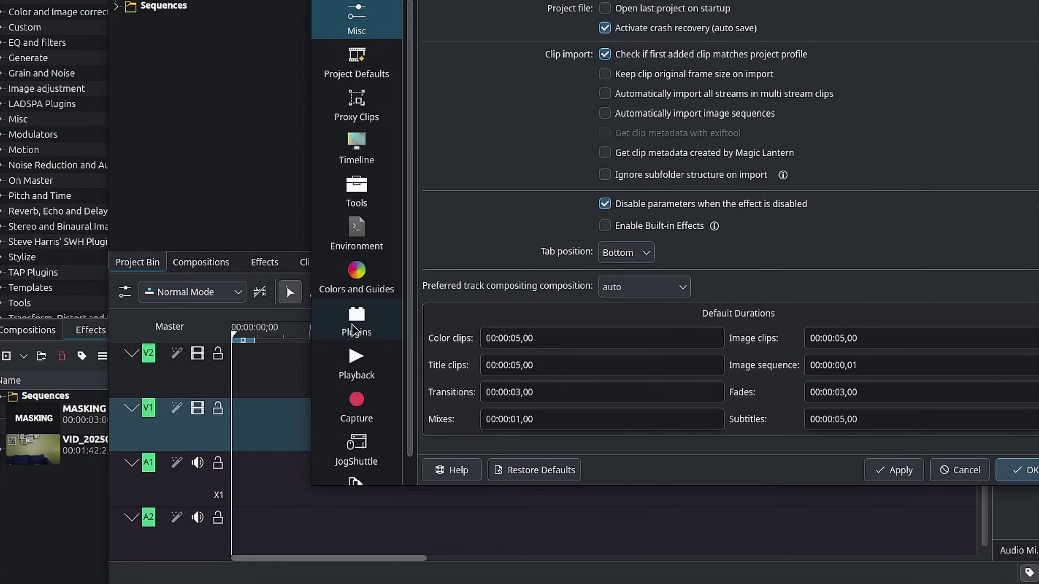
{"action": "left_click", "coordinate": [354, 323]}
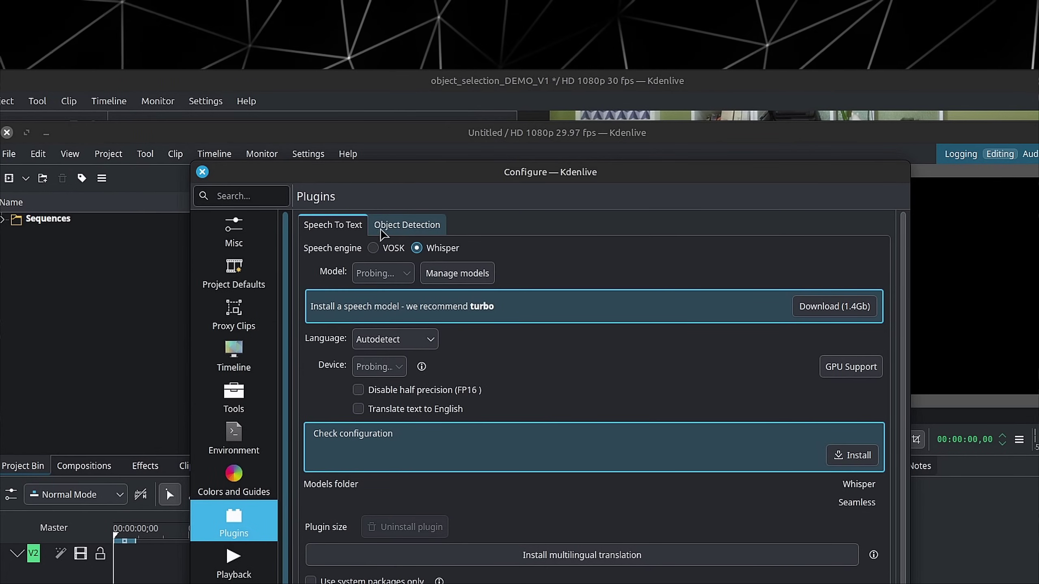
{"action": "left_click", "coordinate": [392, 226]}
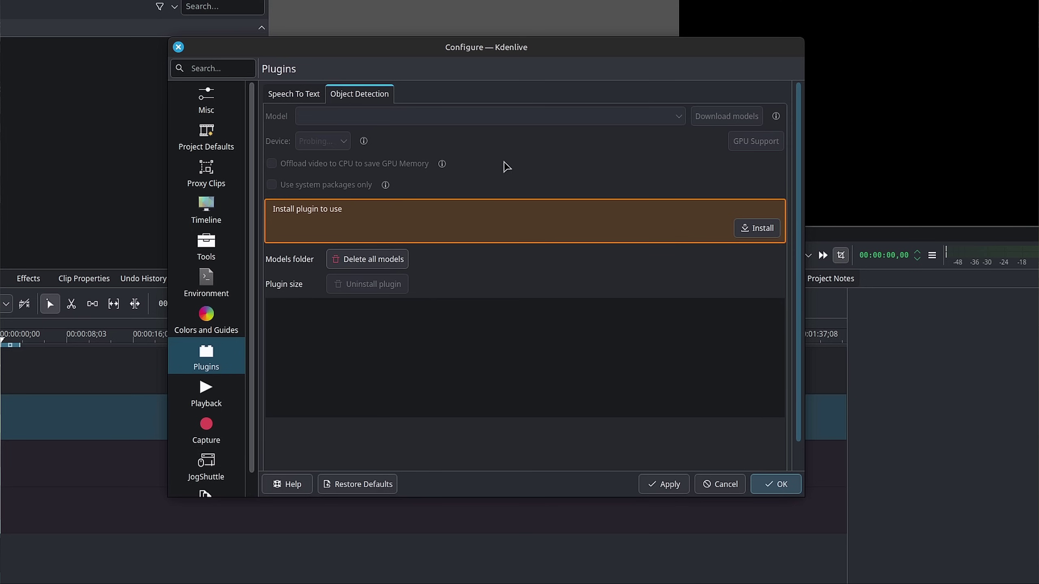
{"action": "left_click", "coordinate": [762, 227]}
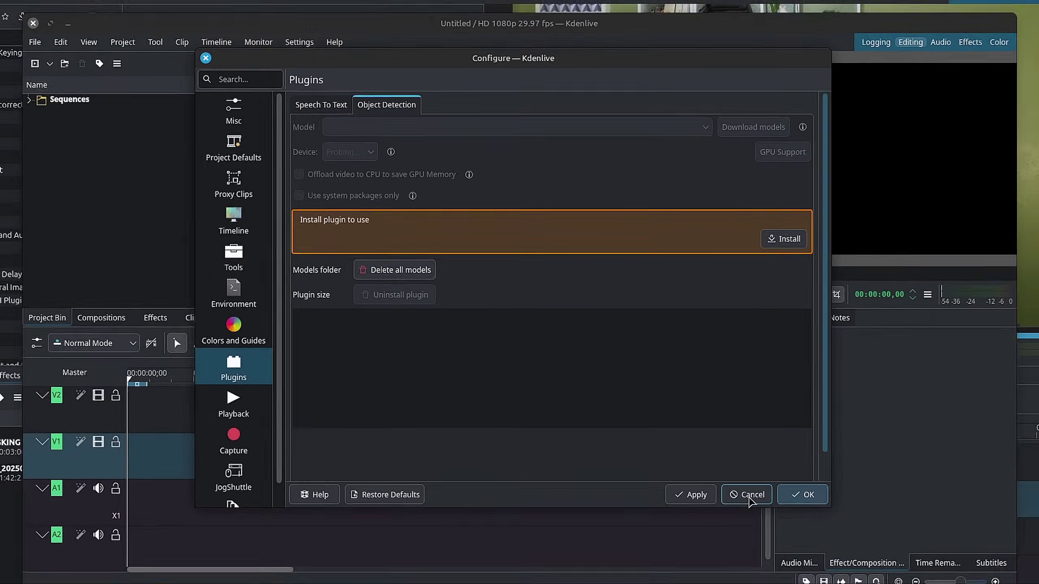
{"action": "left_click", "coordinate": [776, 536]}
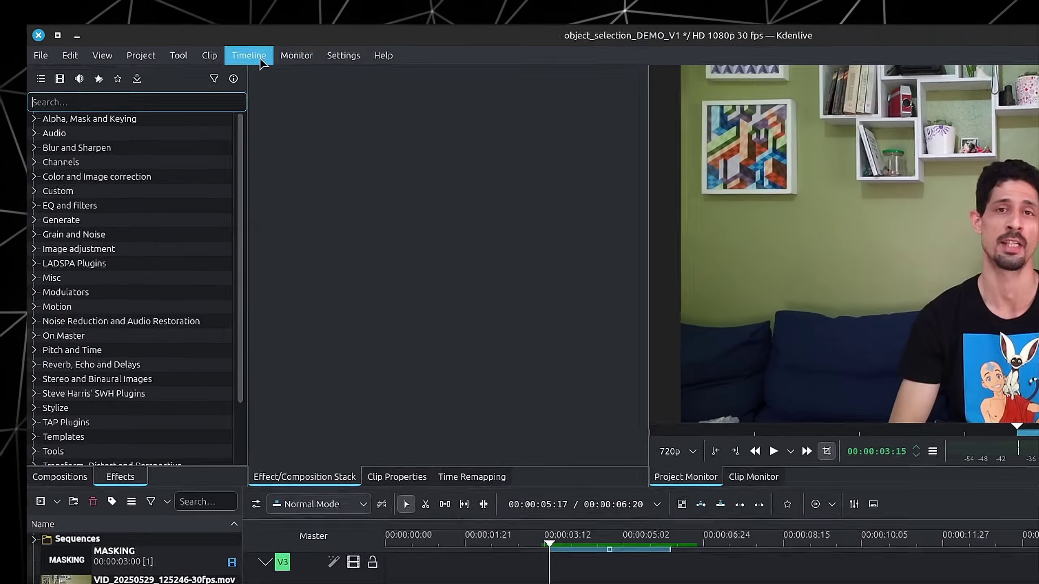
- Choose Sam2.1_hiera_tiny as the Object Detection model and bring up the Device choices
{"action": "left_click", "coordinate": [248, 53]}
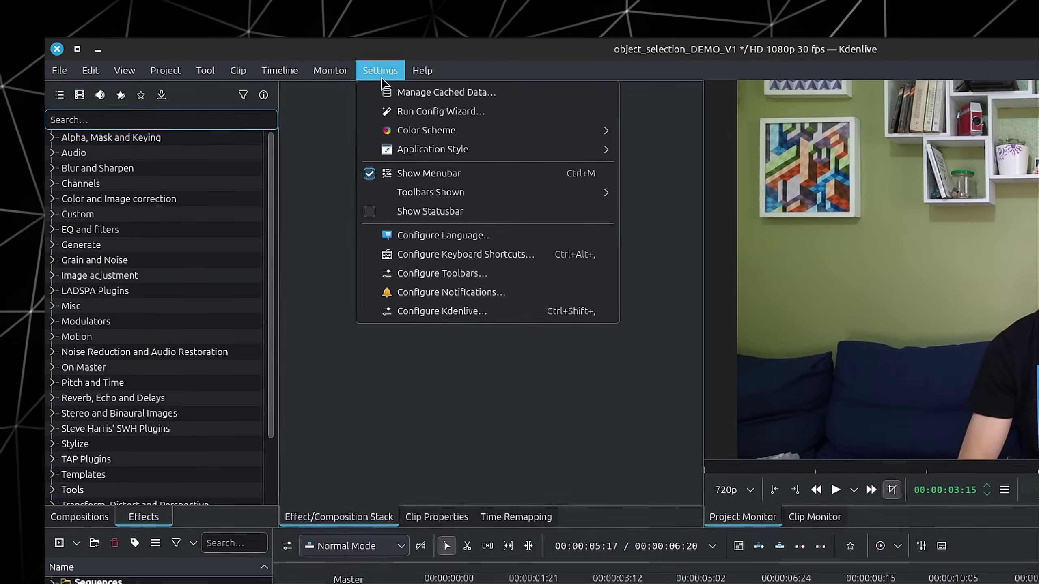
{"action": "left_click", "coordinate": [450, 310]}
{"action": "left_click", "coordinate": [279, 420]}
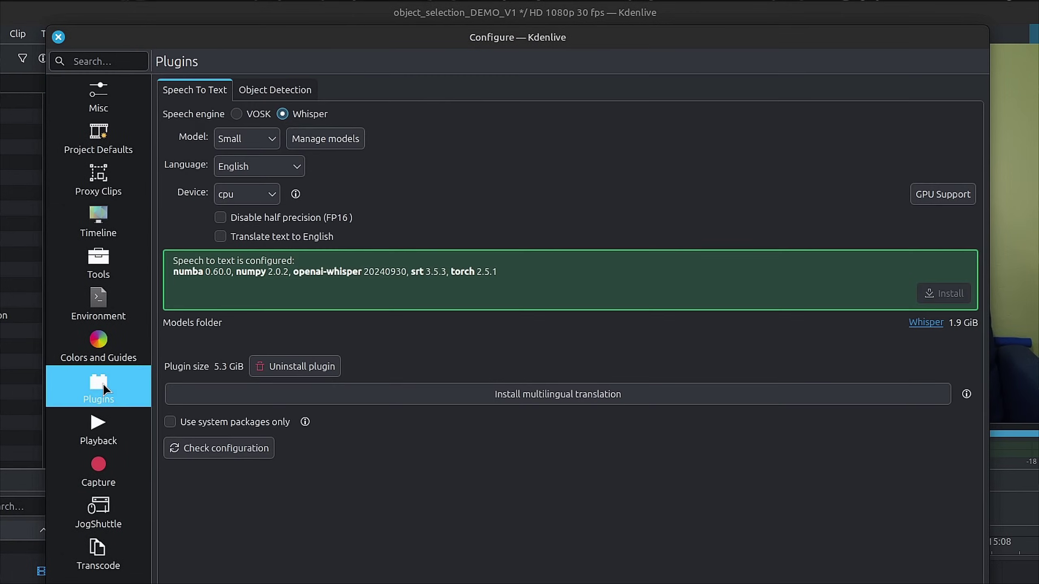
{"action": "left_click", "coordinate": [456, 118]}
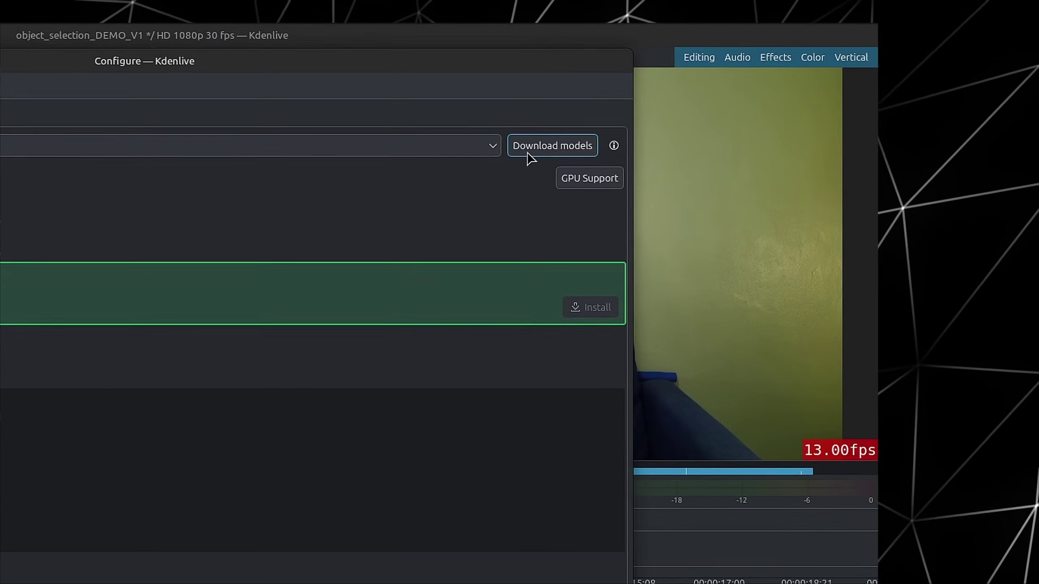
{"action": "left_click", "coordinate": [479, 146]}
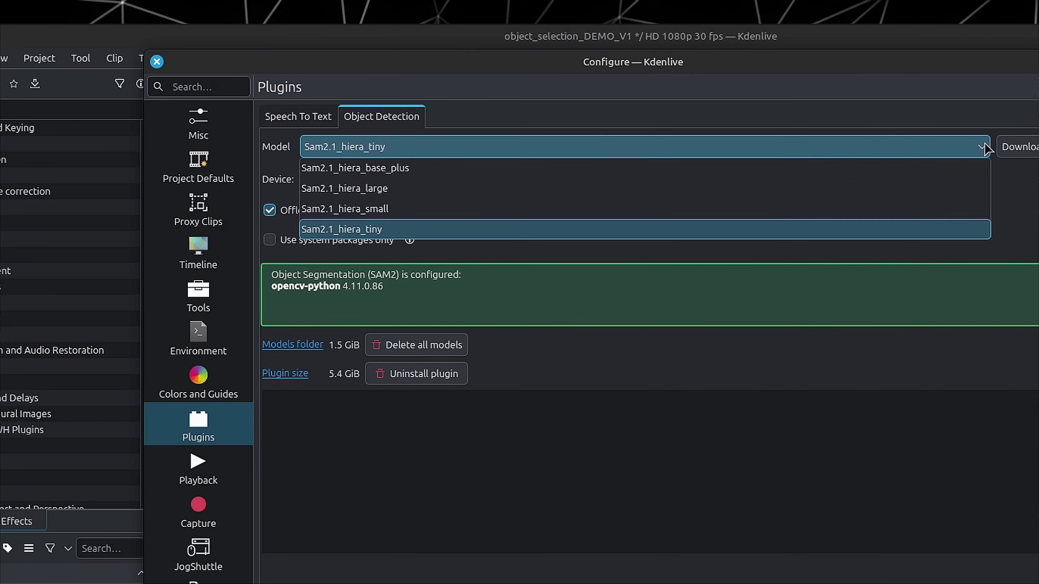
{"action": "left_click", "coordinate": [889, 229]}
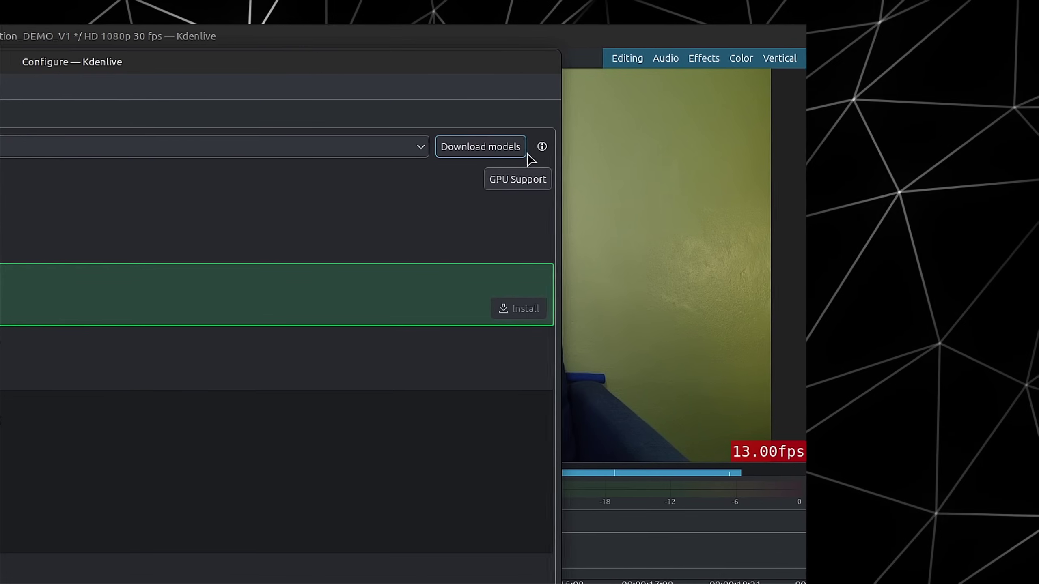
{"action": "mouse_move", "coordinate": [542, 149]}
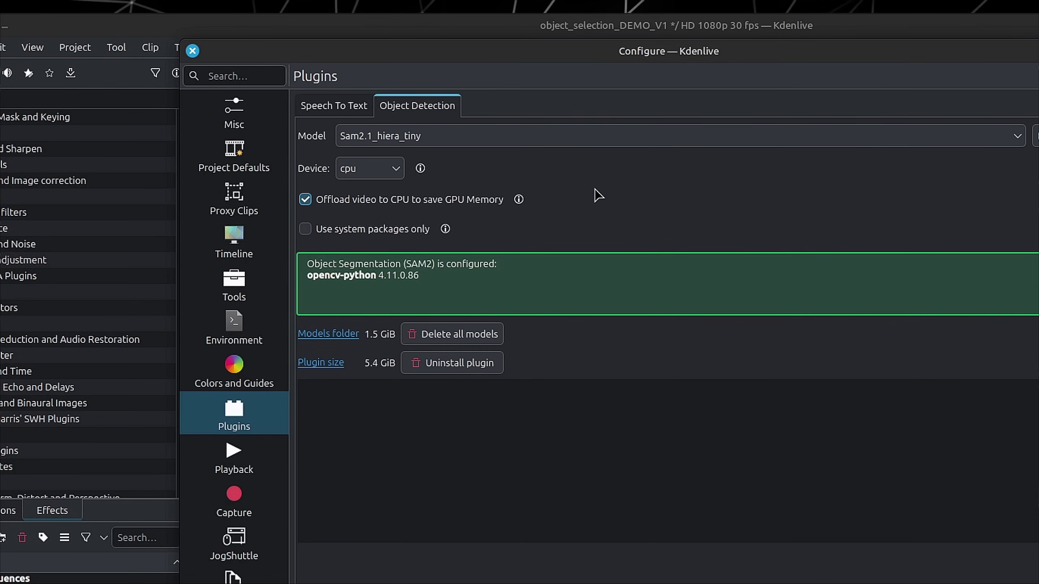
{"action": "left_click", "coordinate": [381, 174]}
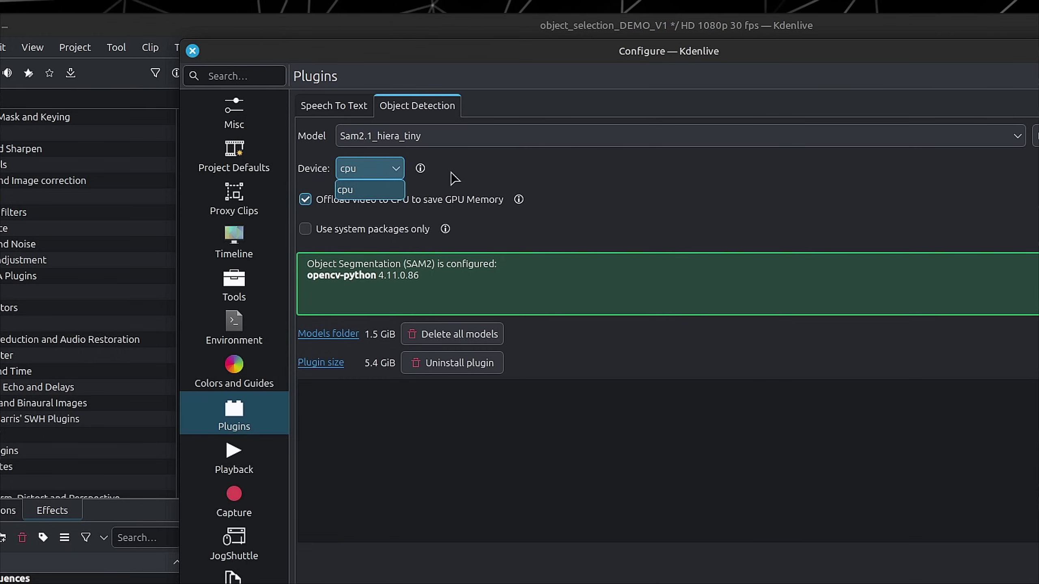
- Keep cpu as the Object Detection processing device
{"action": "left_click", "coordinate": [446, 177]}
{"action": "mouse_move", "coordinate": [419, 171]}
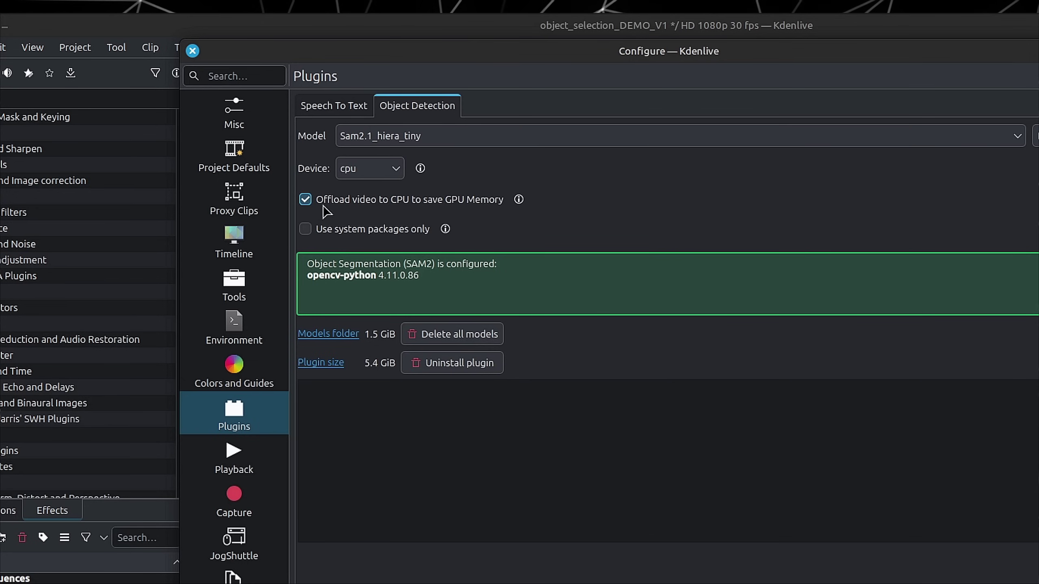
- Check the Offload video and Use system packages only tips, then accept the Object Detection settings
{"action": "mouse_move", "coordinate": [519, 200]}
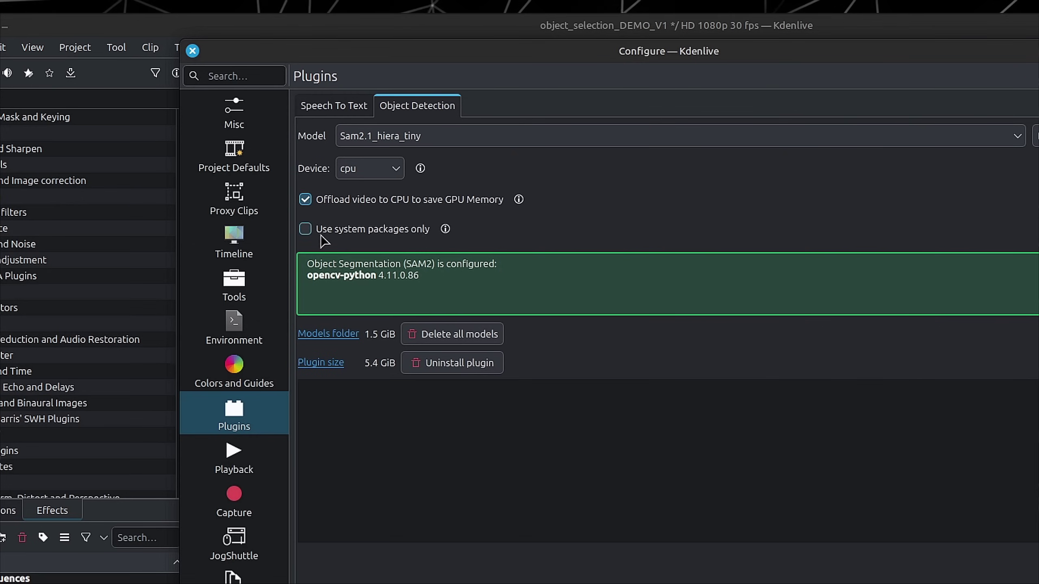
{"action": "left_click", "coordinate": [445, 233]}
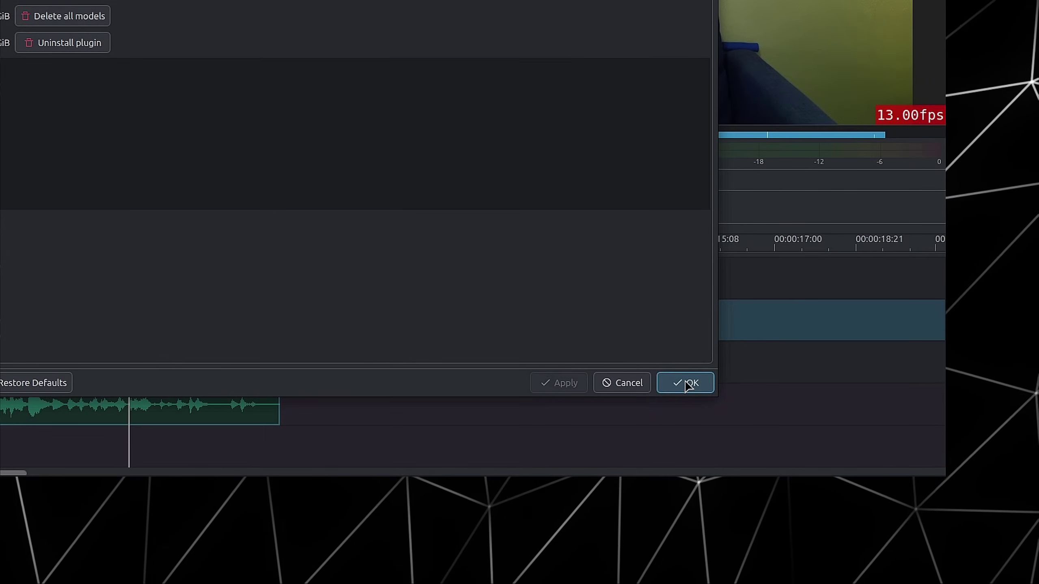
{"action": "left_click", "coordinate": [686, 383]}
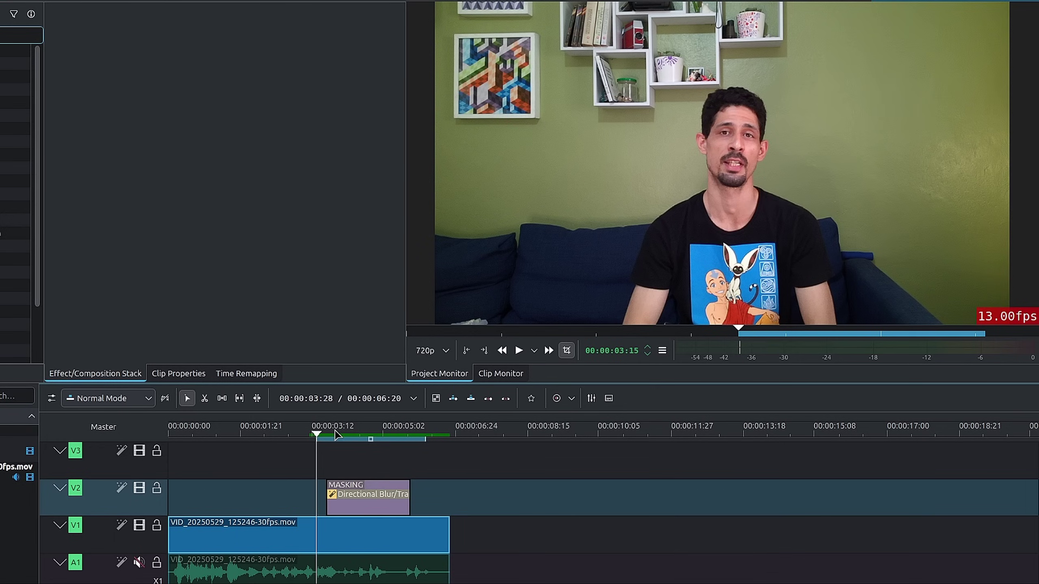
- Scrub the timeline over the MASKING title and load the Zone 1 subclip starting 00:01:03:10
{"action": "left_click_drag", "start_coordinate": [335, 433], "coordinate": [246, 442]}
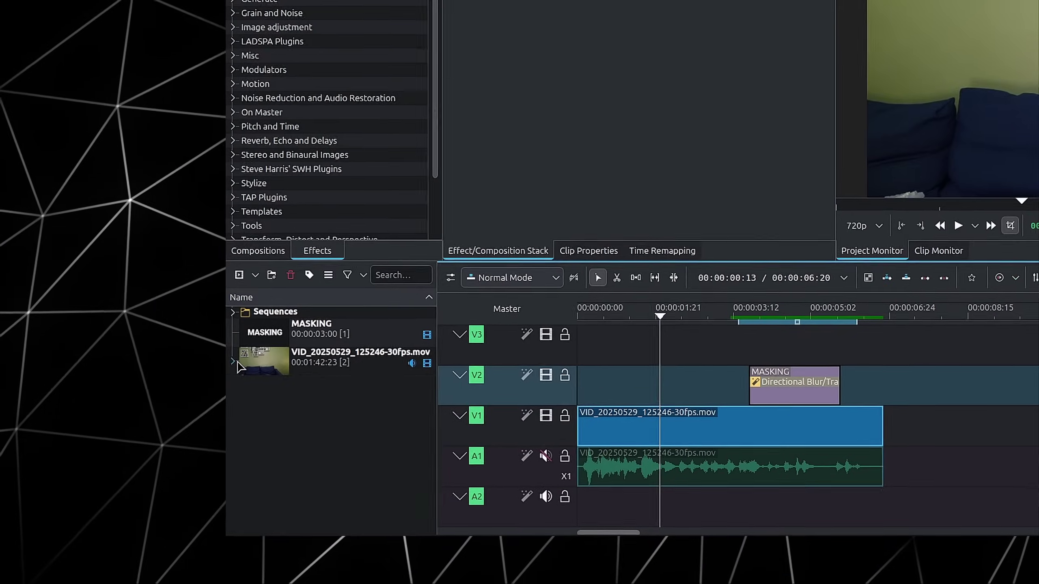
{"action": "left_click", "coordinate": [273, 384]}
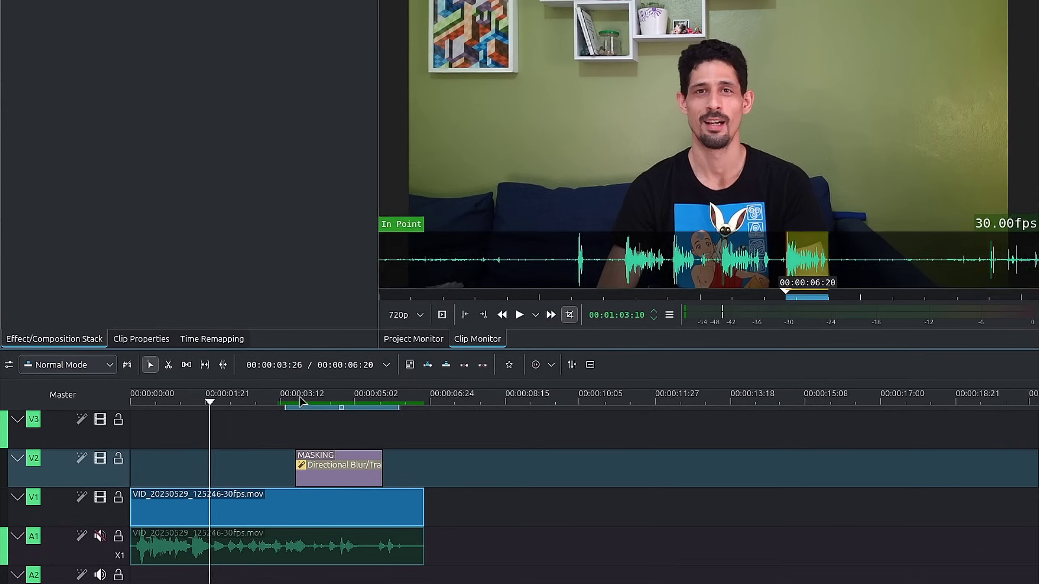
- Play the timeline from near 00:00:03:12, then view the Zone 1 source footage in the clip monitor
{"action": "left_click", "coordinate": [296, 401]}
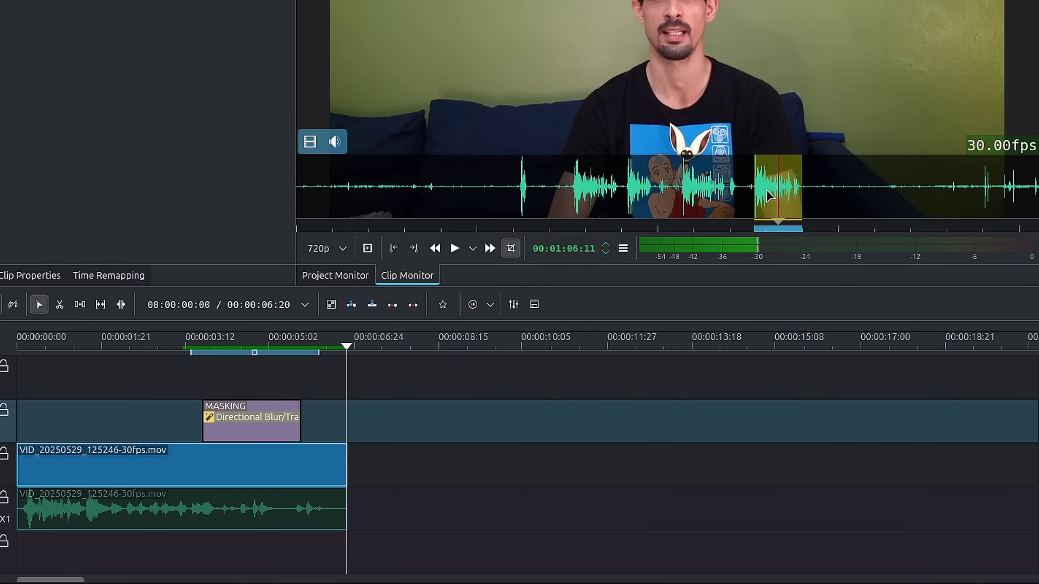
{"action": "left_click", "coordinate": [272, 352]}
{"action": "left_click", "coordinate": [201, 353]}
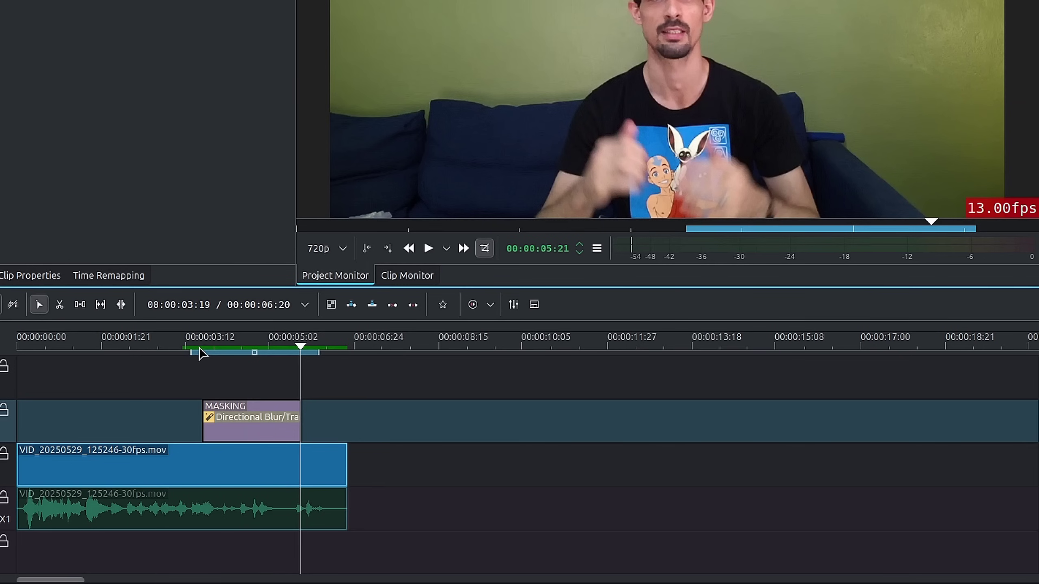
{"action": "left_click", "coordinate": [407, 276]}
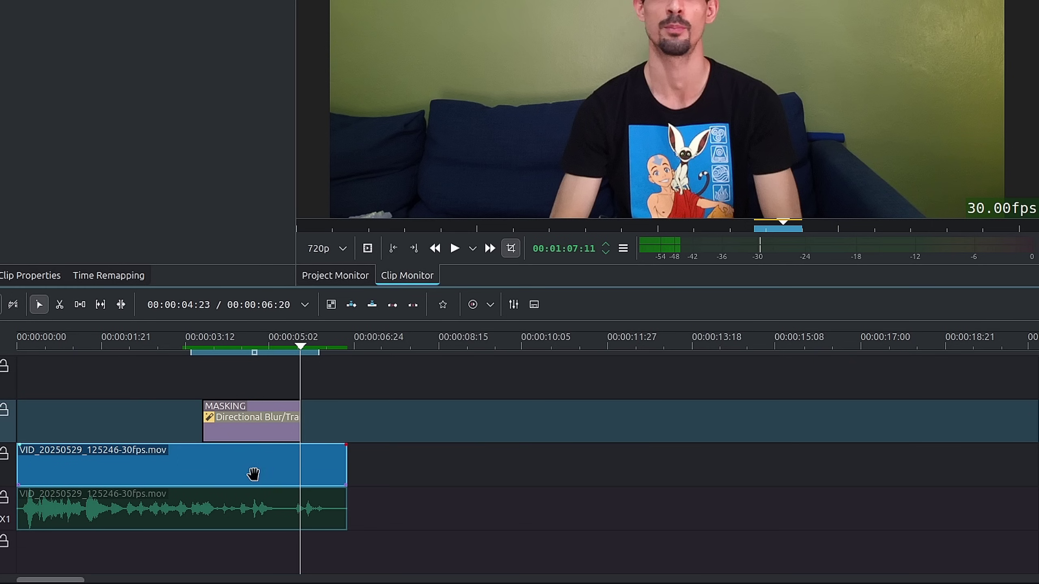
{"action": "mouse_move", "coordinate": [810, 196]}
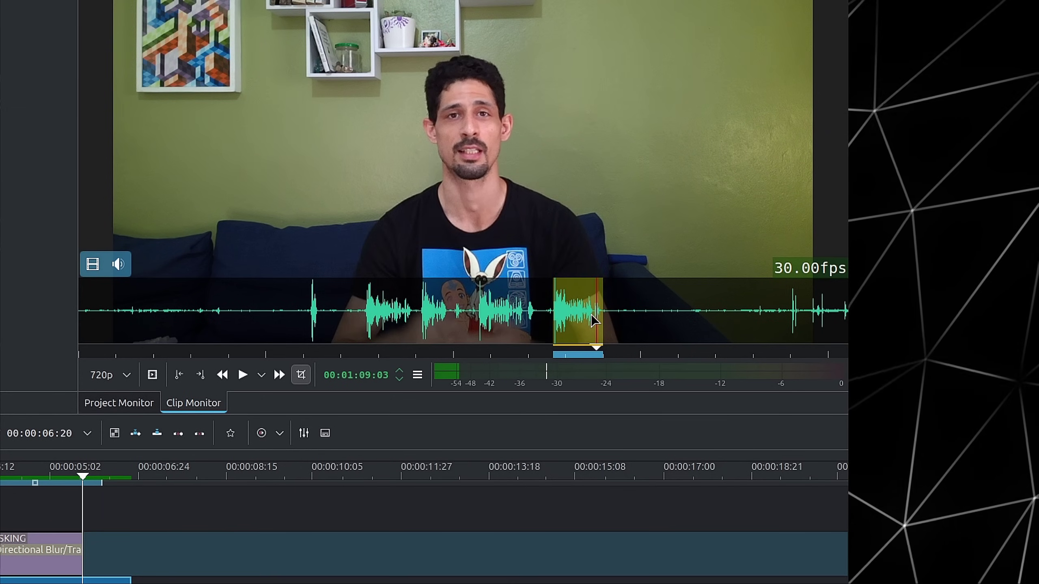
- Set in and out points to a 00:00:02:04 zone near 01:09 of the presenter footage
{"action": "key", "text": "i"}
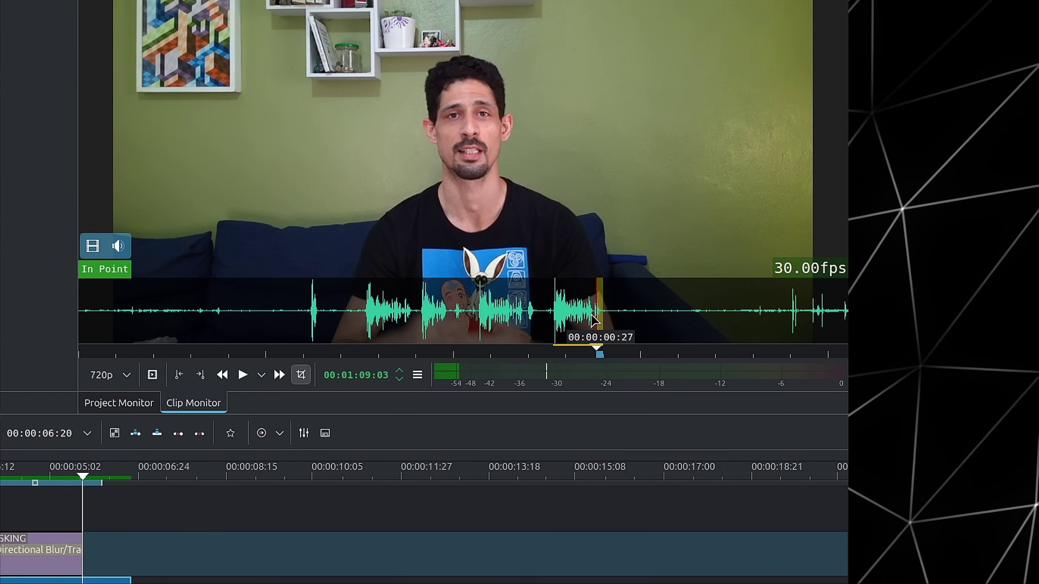
{"action": "key", "text": "j"}
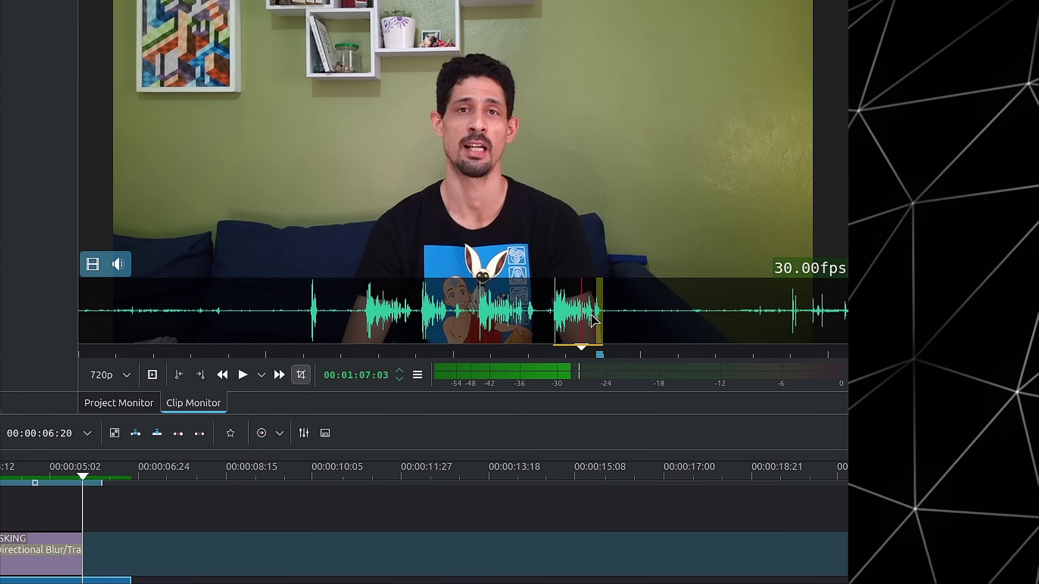
{"action": "key", "text": "i"}
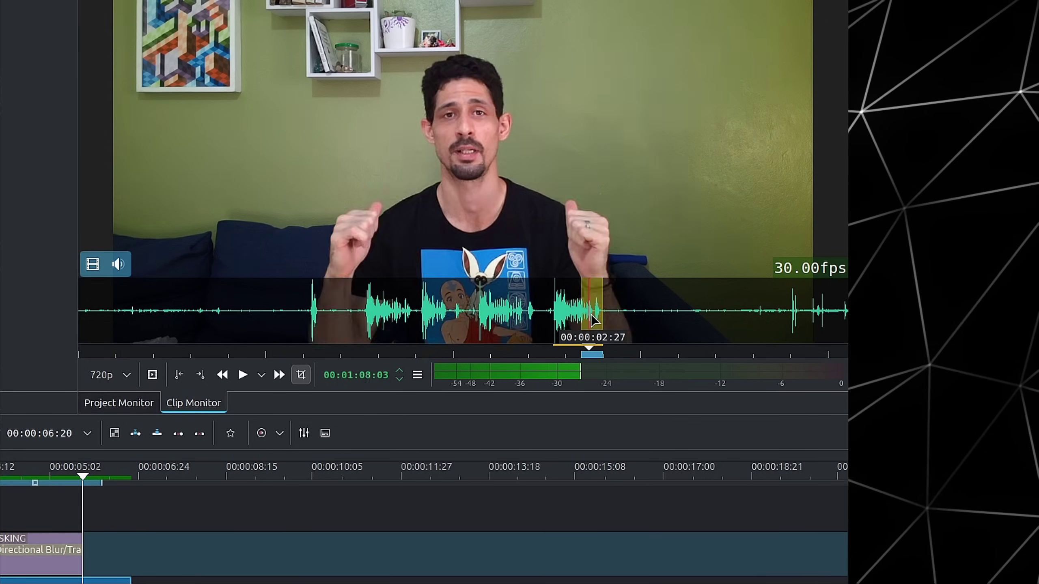
{"action": "key", "text": "shift+Right"}
{"action": "key", "text": "shift+Right"}
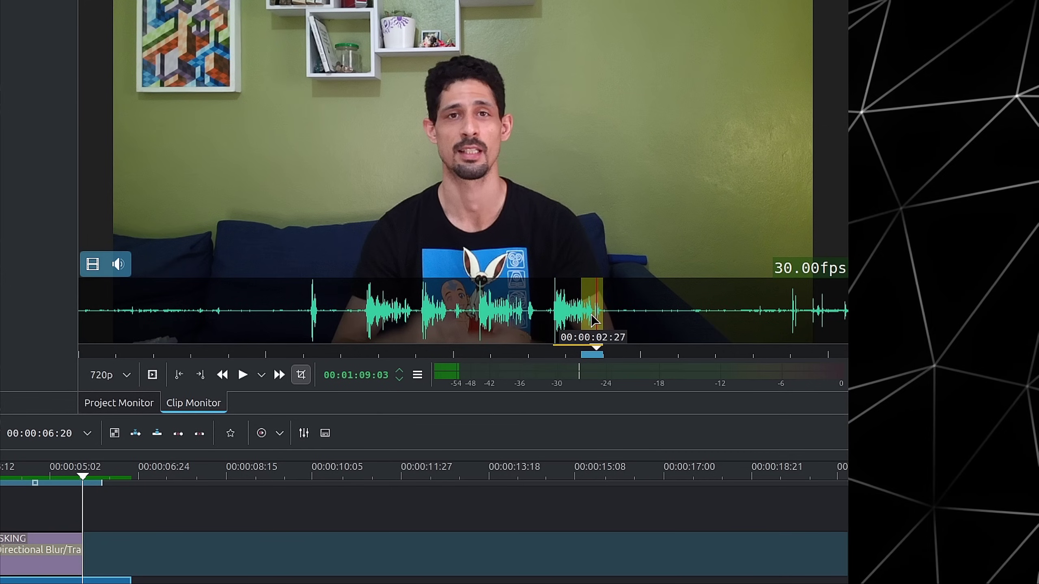
{"action": "key", "text": "Right"}
{"action": "key", "text": "Right"}
{"action": "key", "text": "Right"}
{"action": "key", "text": "o"}
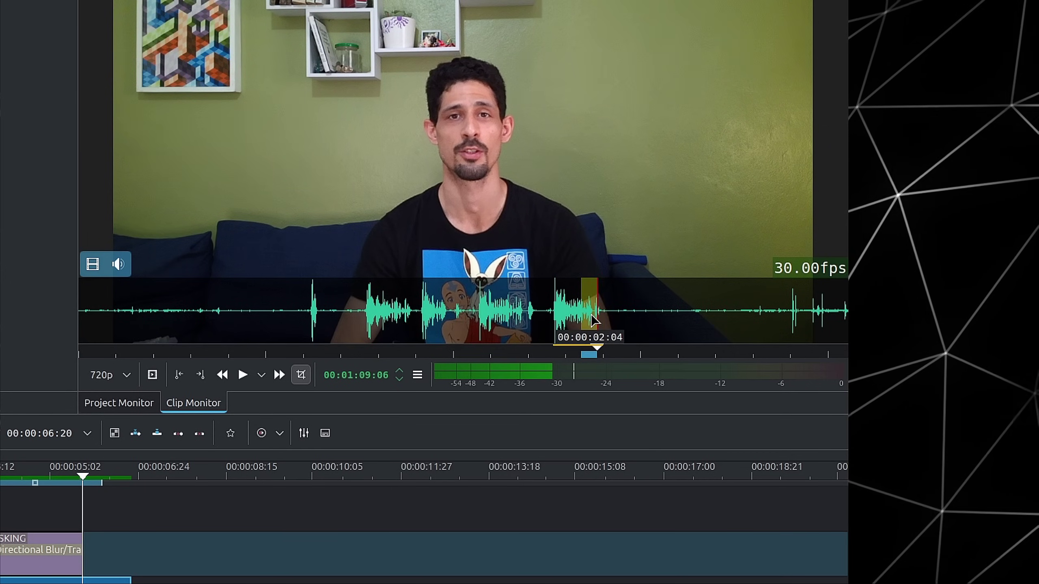
{"action": "key", "text": "shift+Left"}
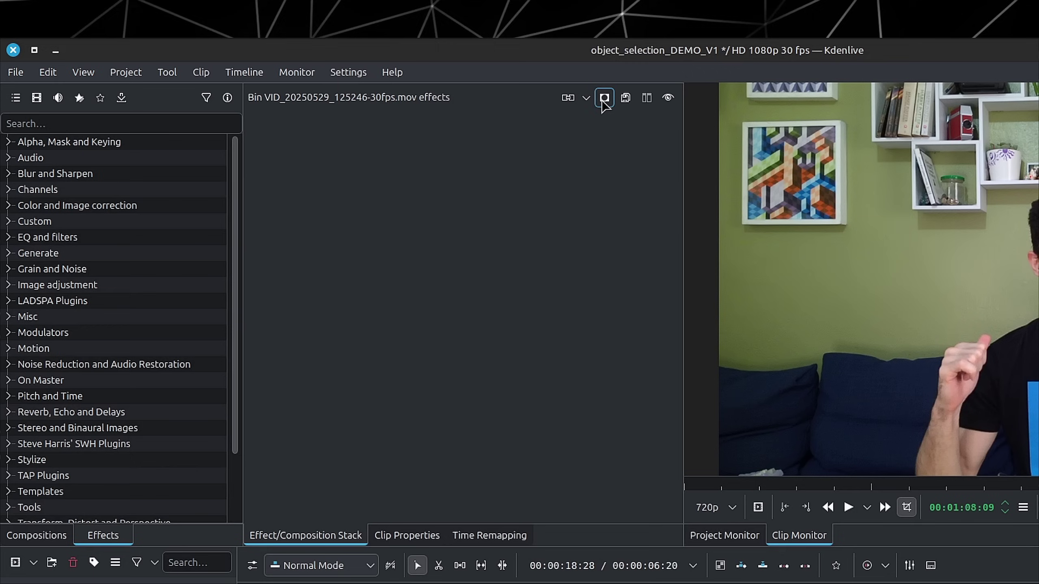
- Bring up the clip's Object Selection mask panel and start a new mask
{"action": "left_click", "coordinate": [604, 98]}
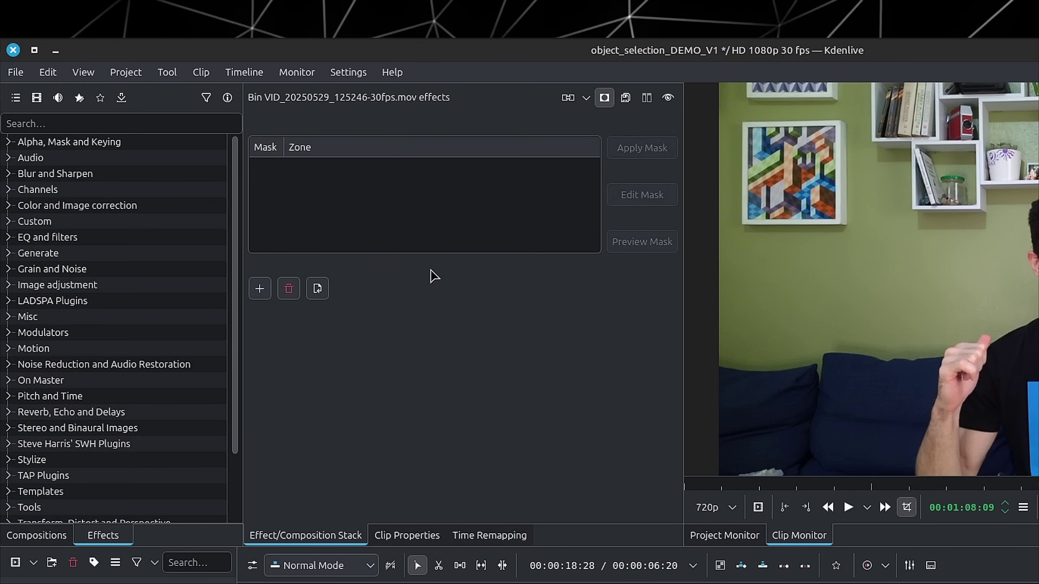
{"action": "left_click", "coordinate": [607, 102]}
{"action": "left_click", "coordinate": [609, 104]}
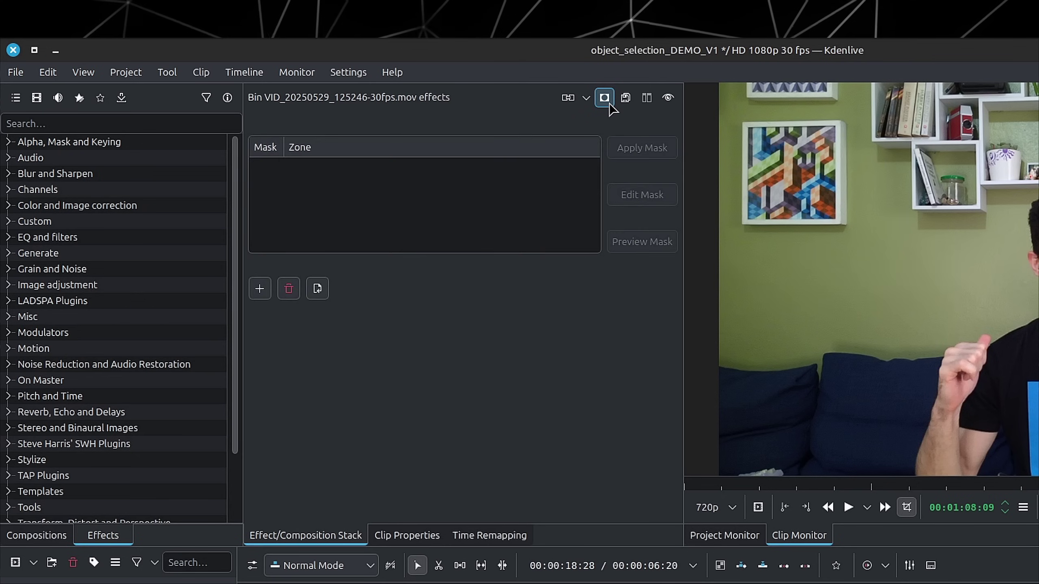
{"action": "left_click", "coordinate": [609, 104]}
{"action": "left_click", "coordinate": [609, 104]}
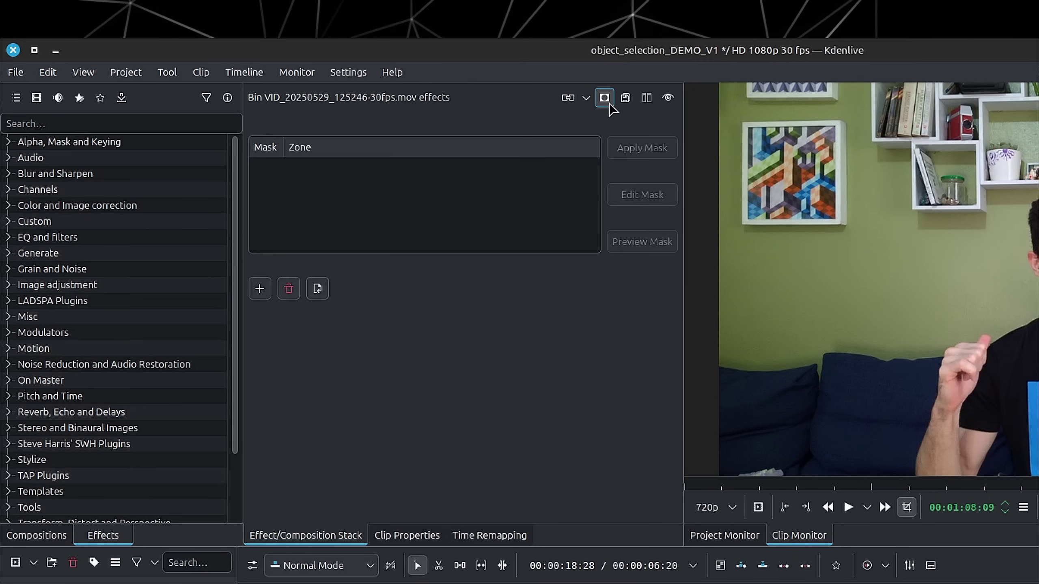
{"action": "left_click", "coordinate": [609, 104]}
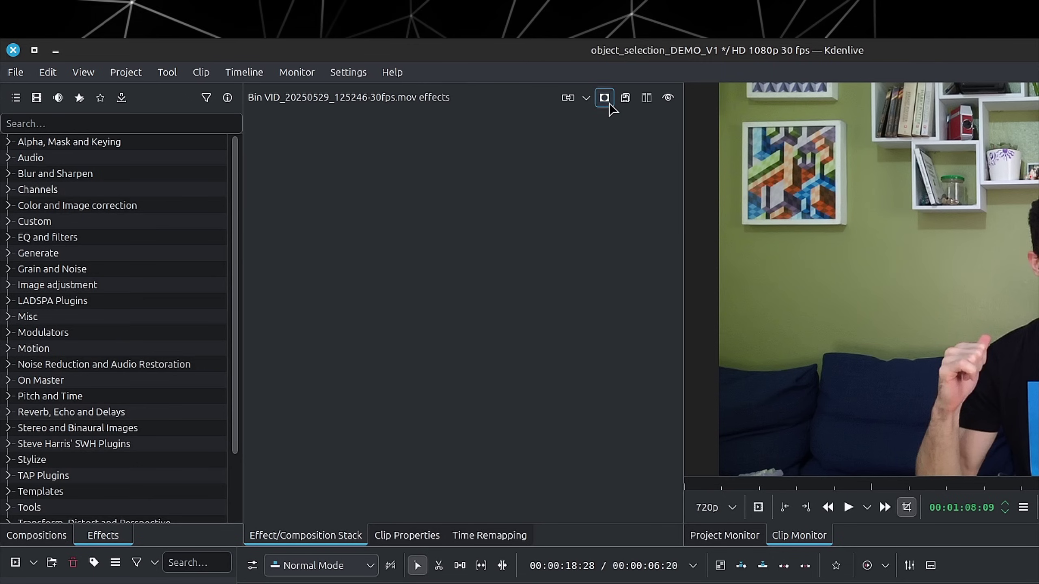
{"action": "left_click", "coordinate": [609, 104]}
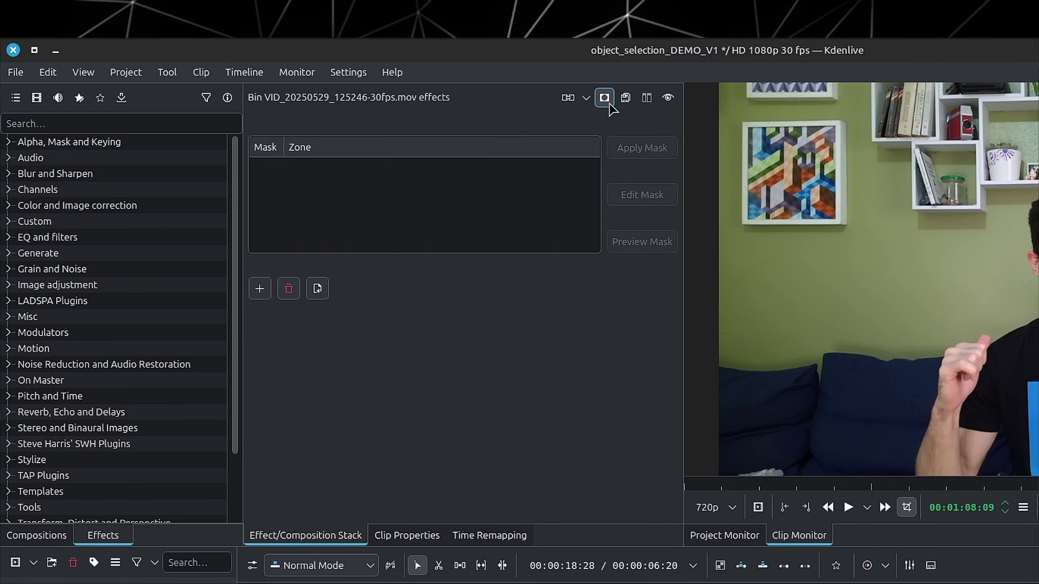
{"action": "left_click", "coordinate": [260, 294]}
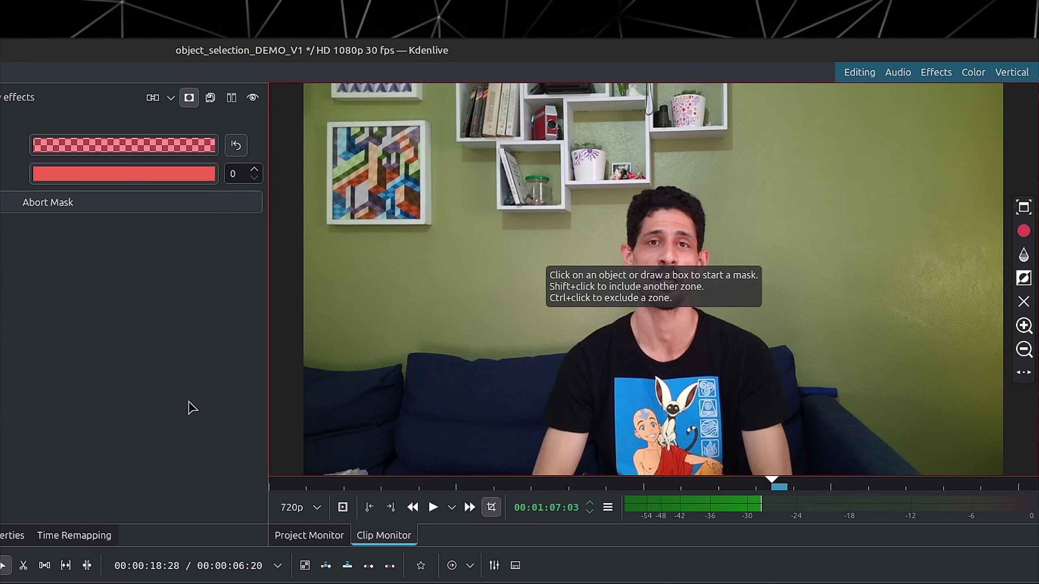
- Add include points on face and shirt, exclude points on wall, picture and sofa, then jump ahead a second
{"action": "left_click", "coordinate": [669, 232]}
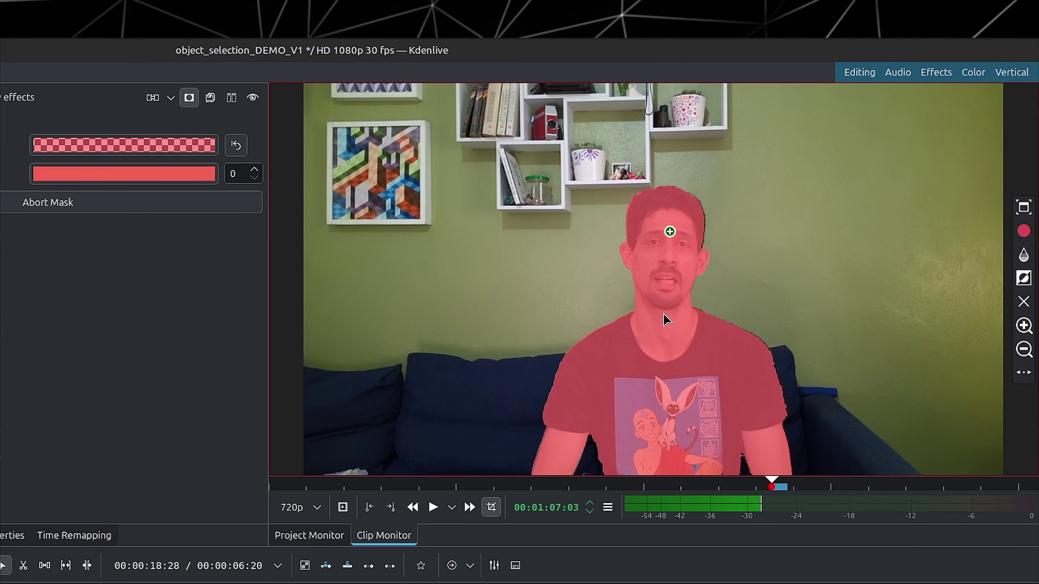
{"action": "left_click", "coordinate": [657, 439]}
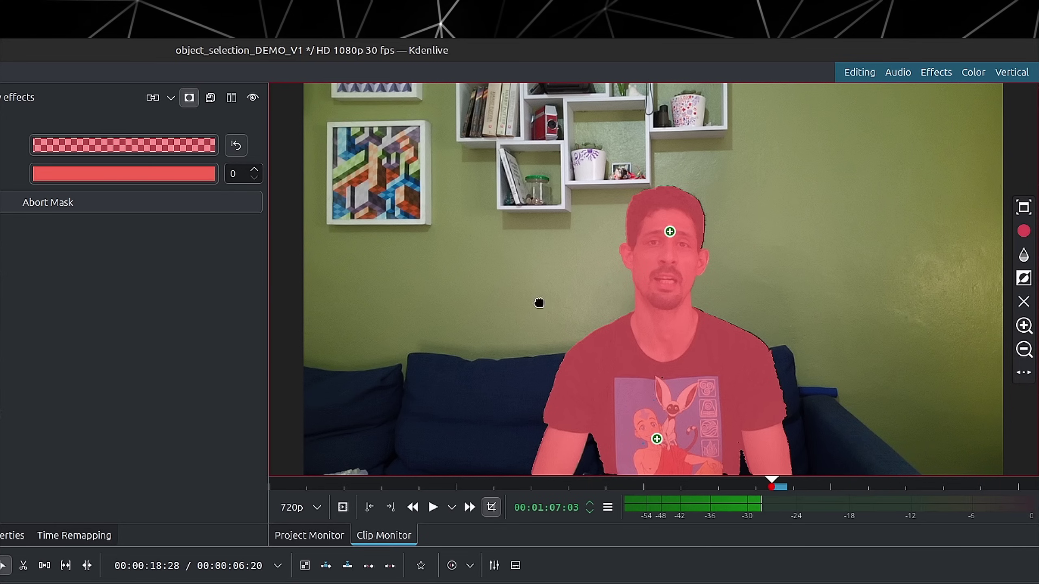
{"action": "left_click", "coordinate": [538, 299], "text": "shift"}
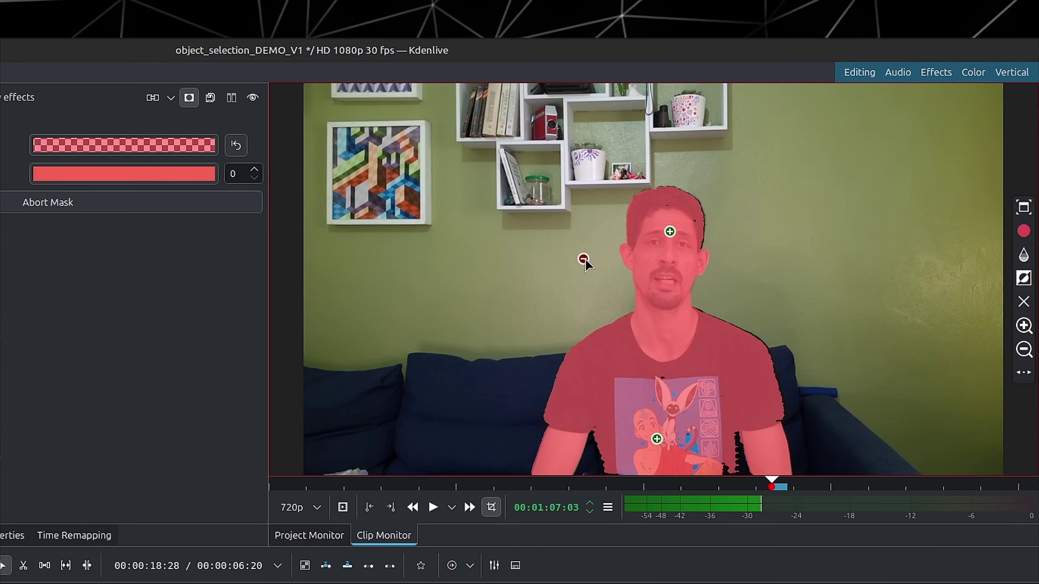
{"action": "left_click", "coordinate": [386, 163], "text": "shift"}
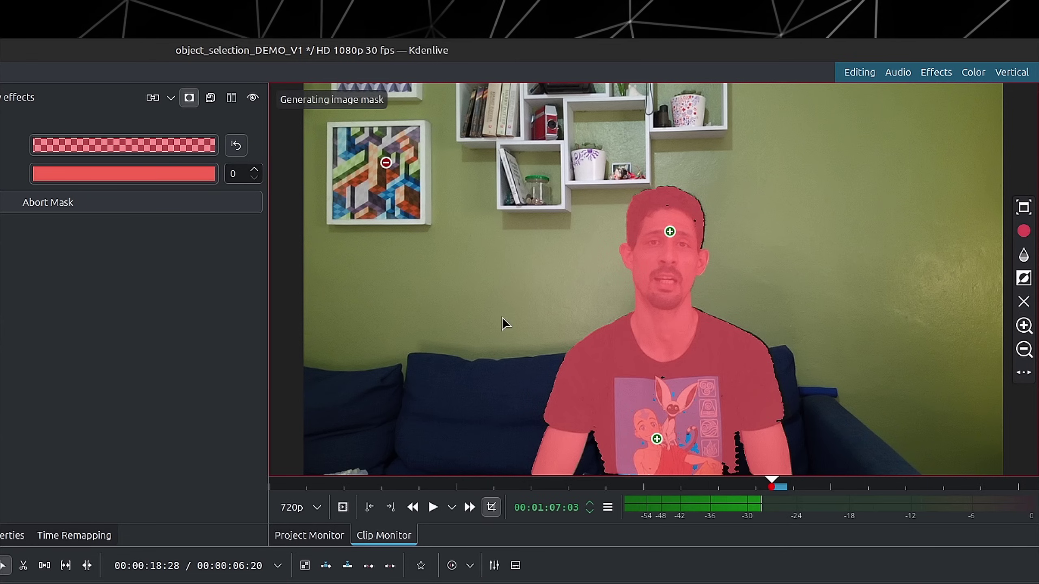
{"action": "left_click", "coordinate": [325, 406], "text": "shift"}
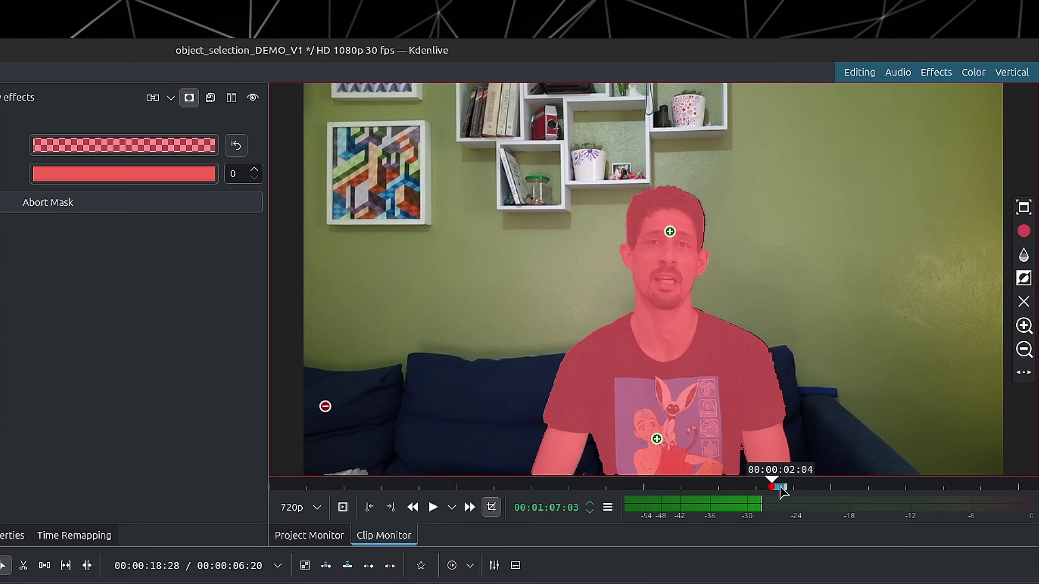
{"action": "left_click", "coordinate": [780, 488]}
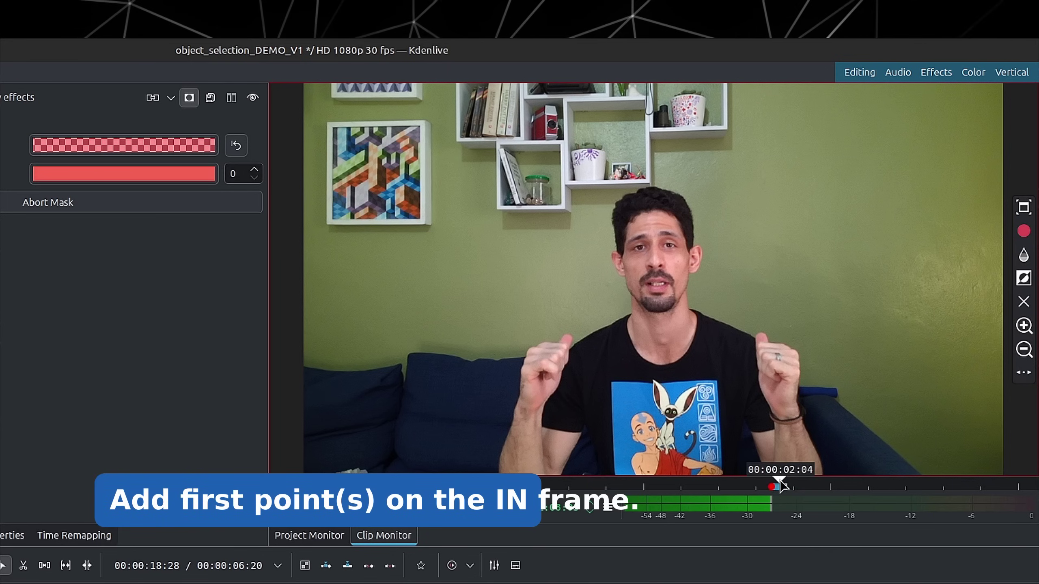
- Add a face include point on the later frame and generate mask 1 over frames 2013–2077
{"action": "left_click", "coordinate": [655, 238]}
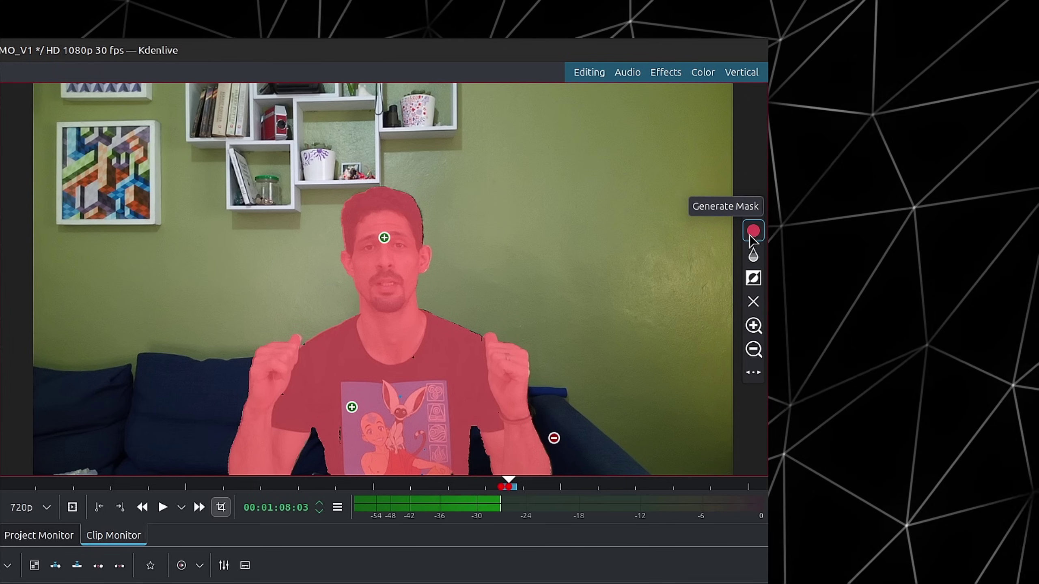
{"action": "left_click", "coordinate": [752, 231]}
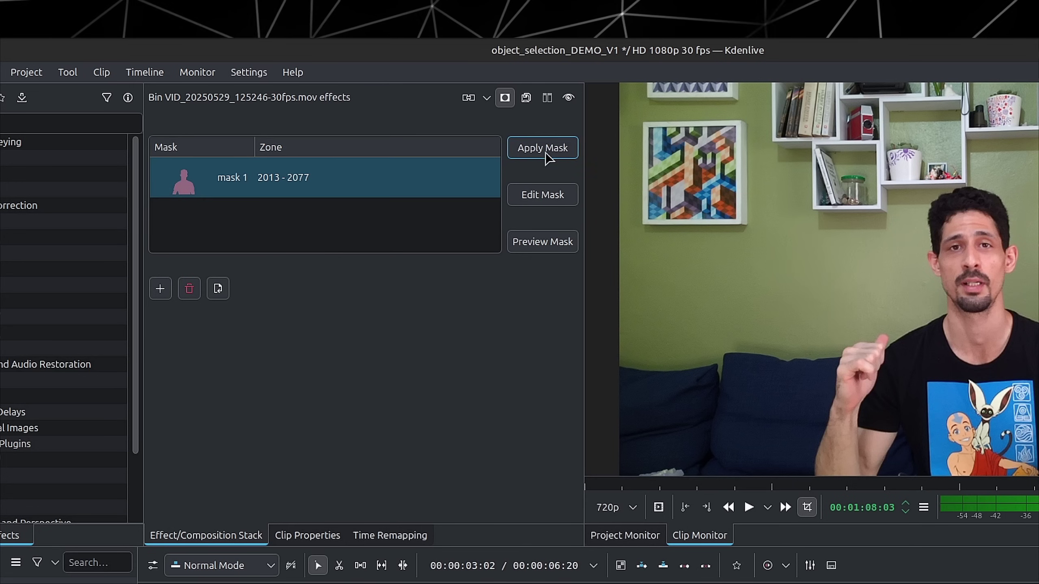
- Apply mask 1 to the clip as Shape Alpha and view the masked output on the MASKING title frame
{"action": "left_click", "coordinate": [542, 148]}
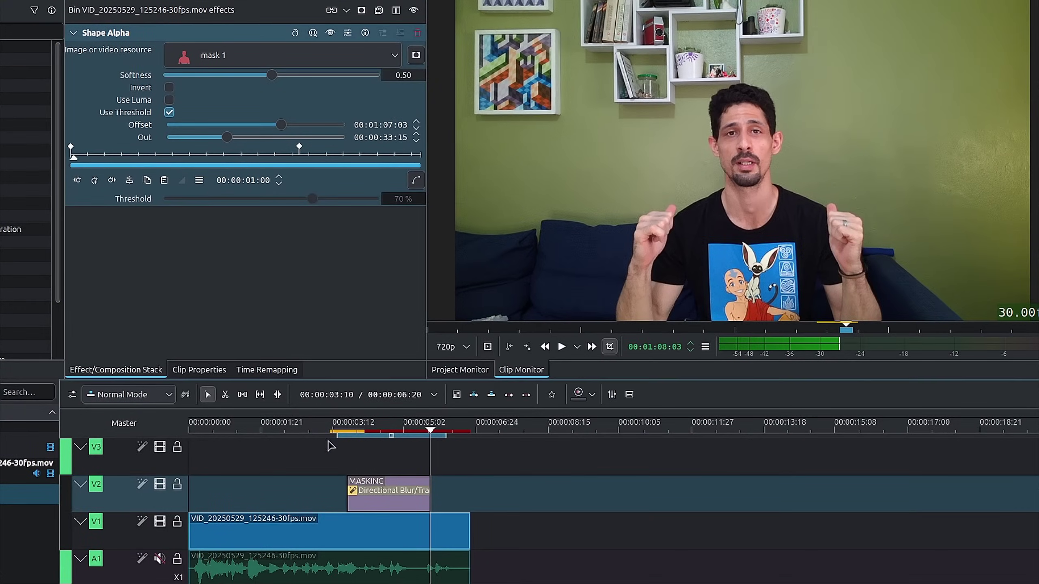
{"action": "mouse_move", "coordinate": [842, 318]}
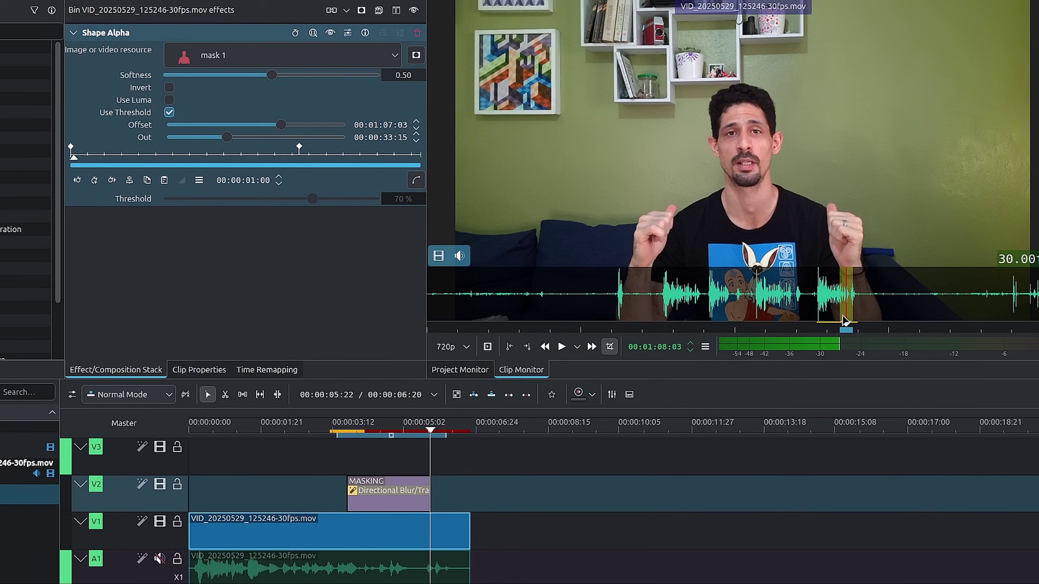
{"action": "scroll", "coordinate": [849, 320], "scroll_direction": "up", "scroll_amount": 12}
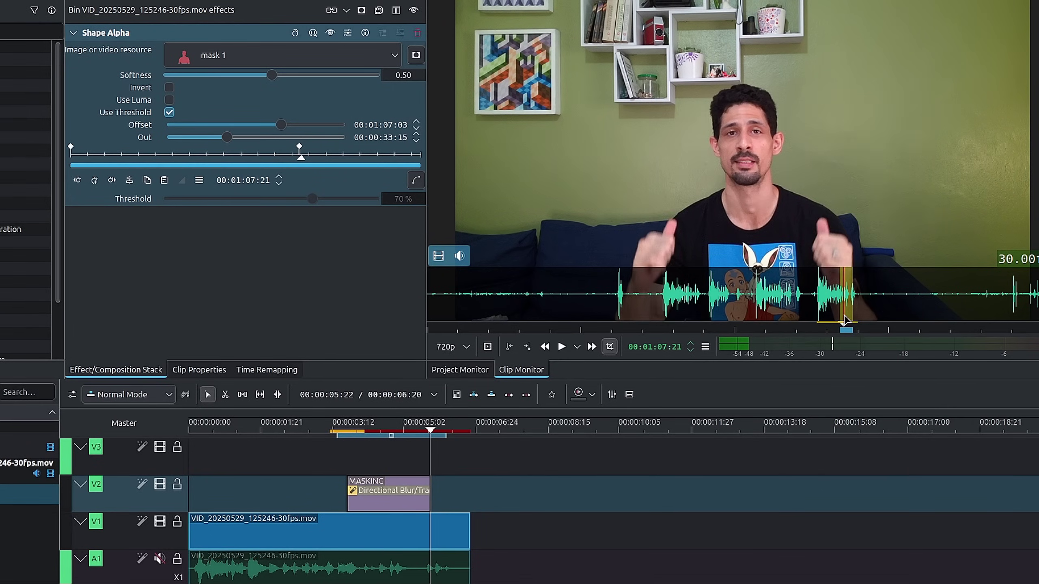
{"action": "left_click", "coordinate": [384, 433]}
{"action": "left_click_drag", "start_coordinate": [387, 431], "coordinate": [387, 431]}
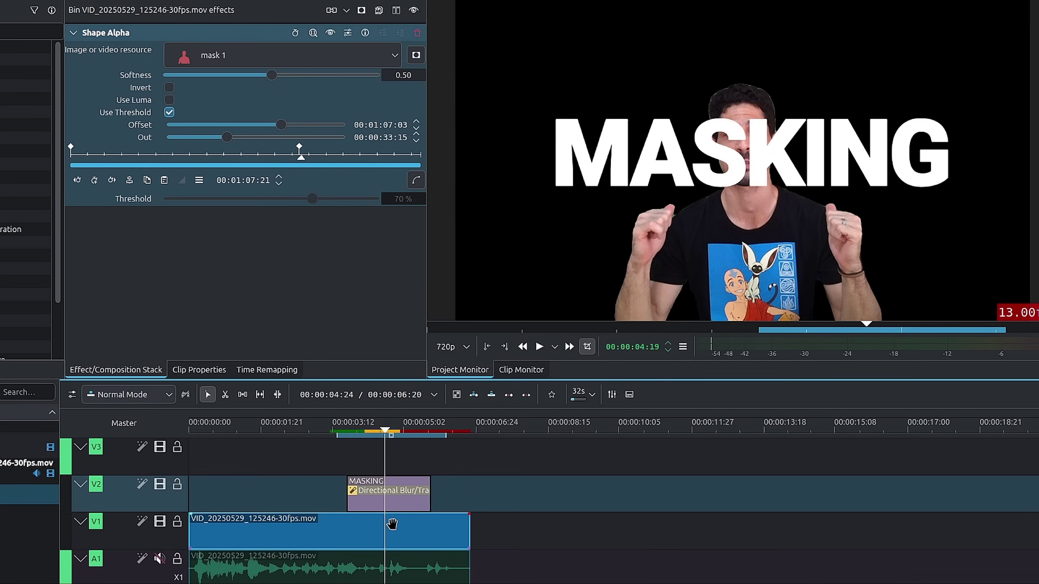
- Move the presenter clip from track V1 up to V3, then select Zone 1 in the bin
{"action": "left_click", "coordinate": [369, 547]}
{"action": "left_click_drag", "start_coordinate": [379, 535], "coordinate": [381, 475]}
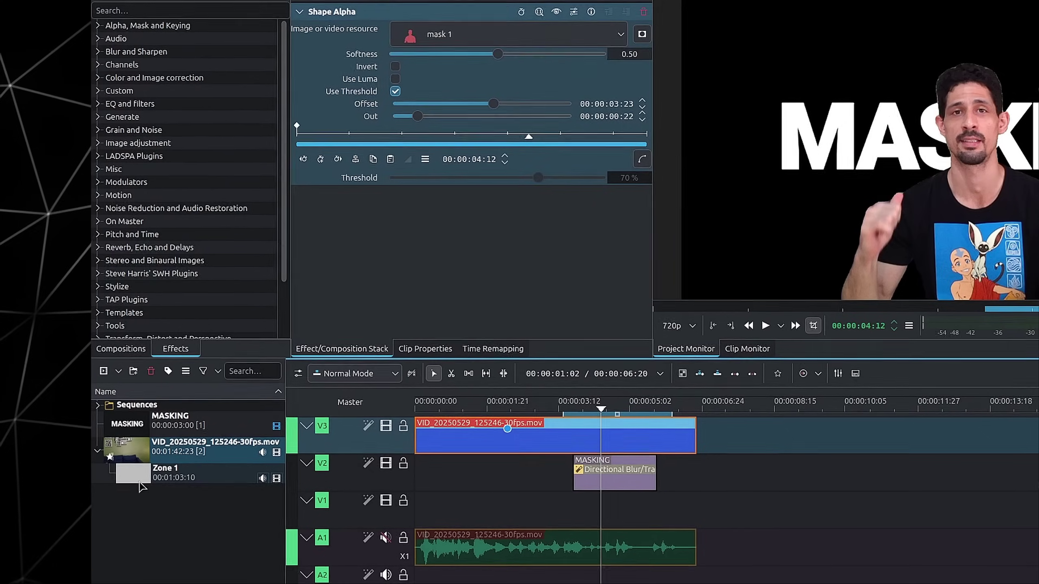
{"action": "left_click", "coordinate": [135, 474]}
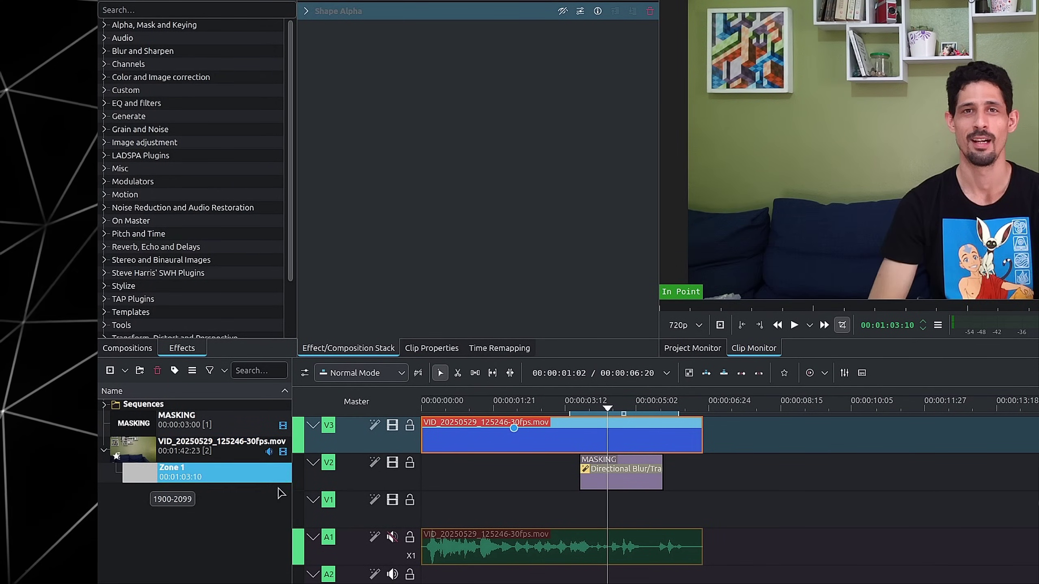
- Place Zone 1 on track V1 as background and play back the composite from the title section
{"action": "left_click_drag", "start_coordinate": [283, 478], "coordinate": [416, 514]}
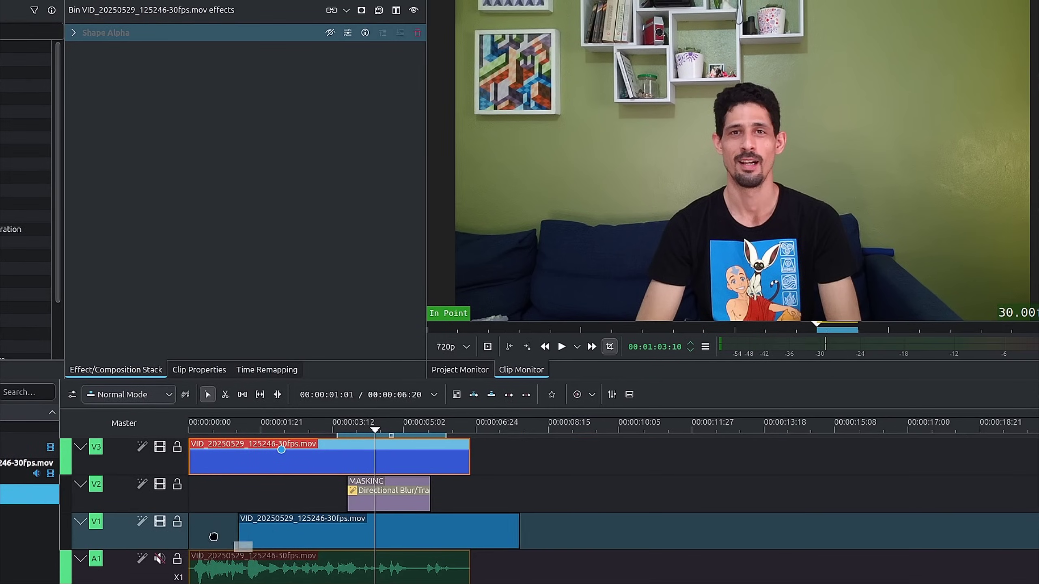
{"action": "left_click", "coordinate": [368, 425]}
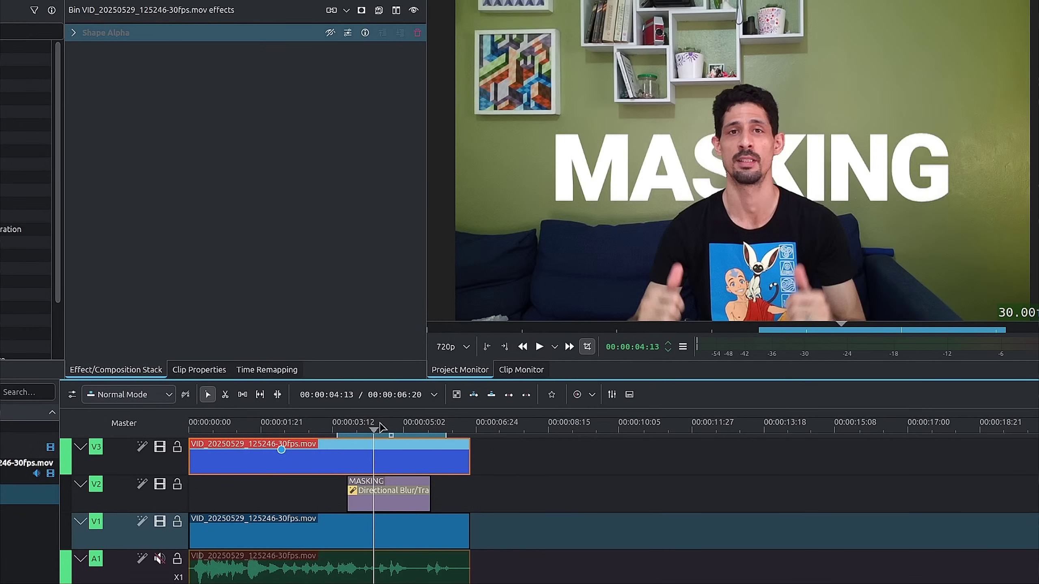
{"action": "left_click_drag", "start_coordinate": [387, 427], "coordinate": [353, 426]}
{"action": "key", "text": "space"}
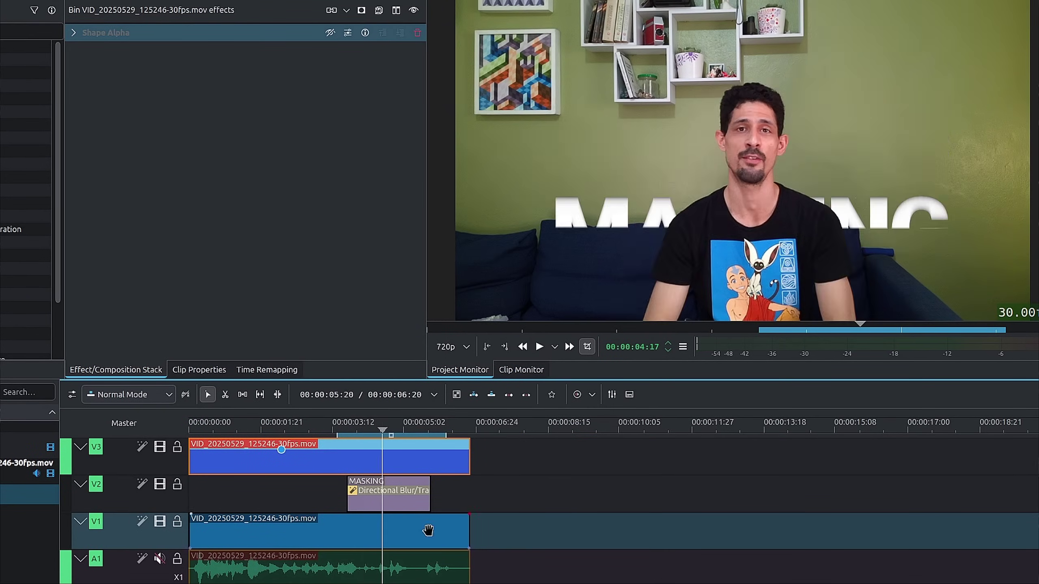
{"action": "left_click", "coordinate": [345, 427]}
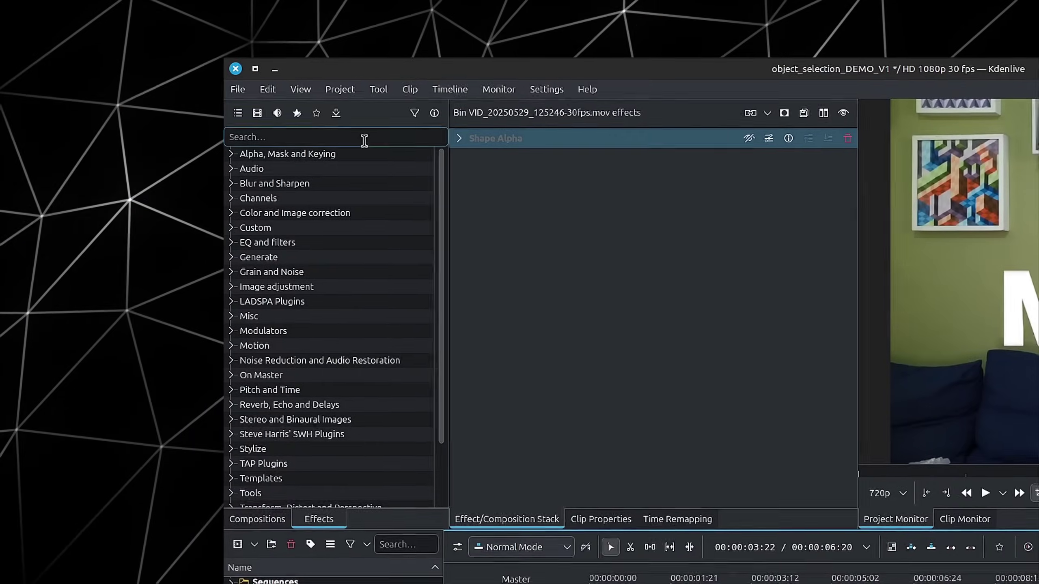
- Search the effects for 'mask', add Shape Alpha (Mask), and check the V3, V1 and title clips
{"action": "left_click", "coordinate": [253, 107]}
{"action": "type", "text": "mask"}
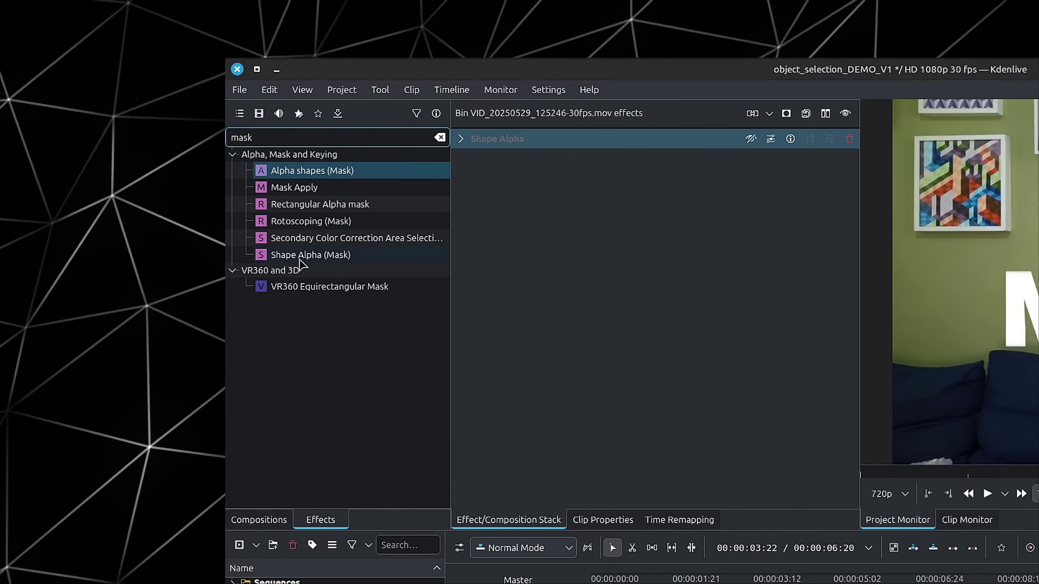
{"action": "left_click_drag", "start_coordinate": [331, 256], "coordinate": [543, 229]}
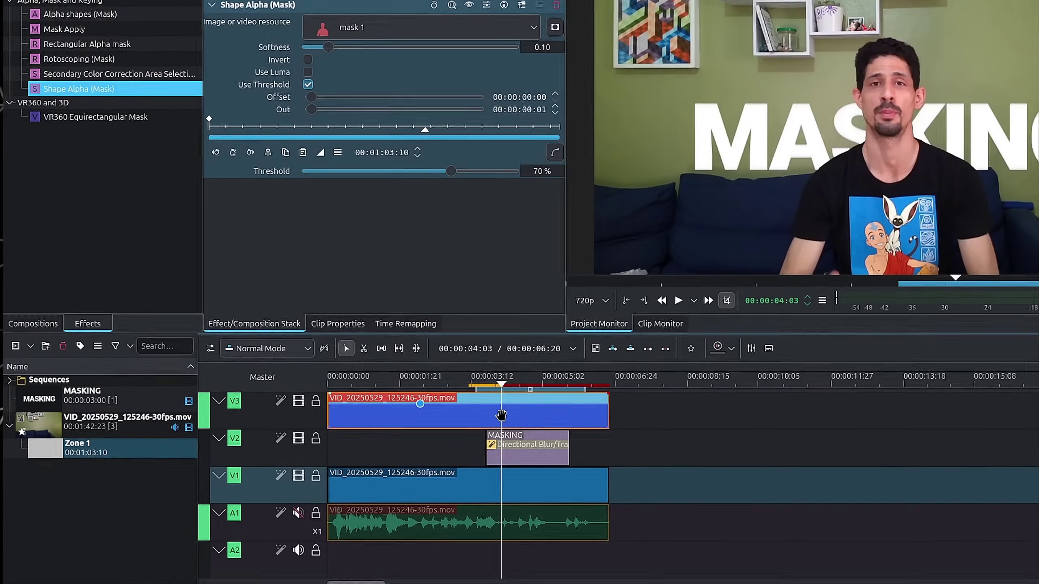
{"action": "left_click", "coordinate": [501, 412]}
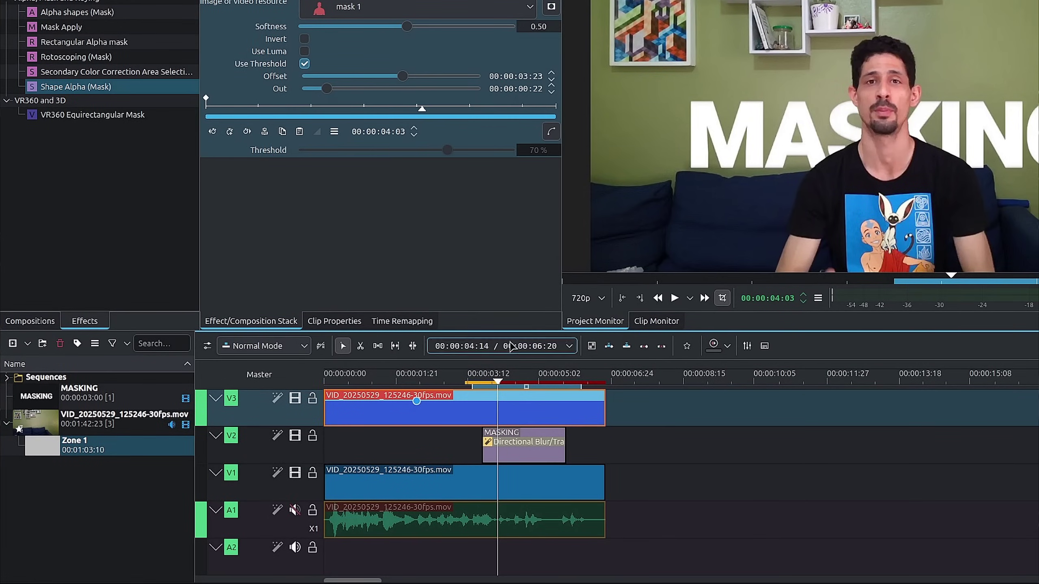
{"action": "left_click", "coordinate": [497, 493]}
{"action": "left_click", "coordinate": [529, 443]}
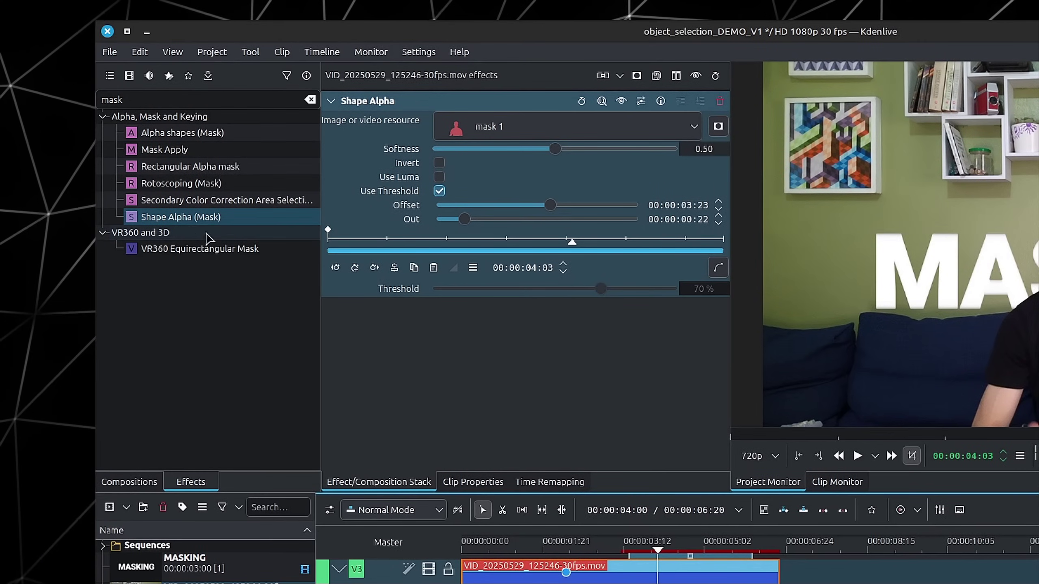
- Disable the original Shape Alpha and stack Shape Alpha (Mask) and Mask Apply on the clip
{"action": "left_click", "coordinate": [622, 101]}
{"action": "left_click", "coordinate": [334, 107]}
{"action": "left_click_drag", "start_coordinate": [206, 217], "coordinate": [406, 193]}
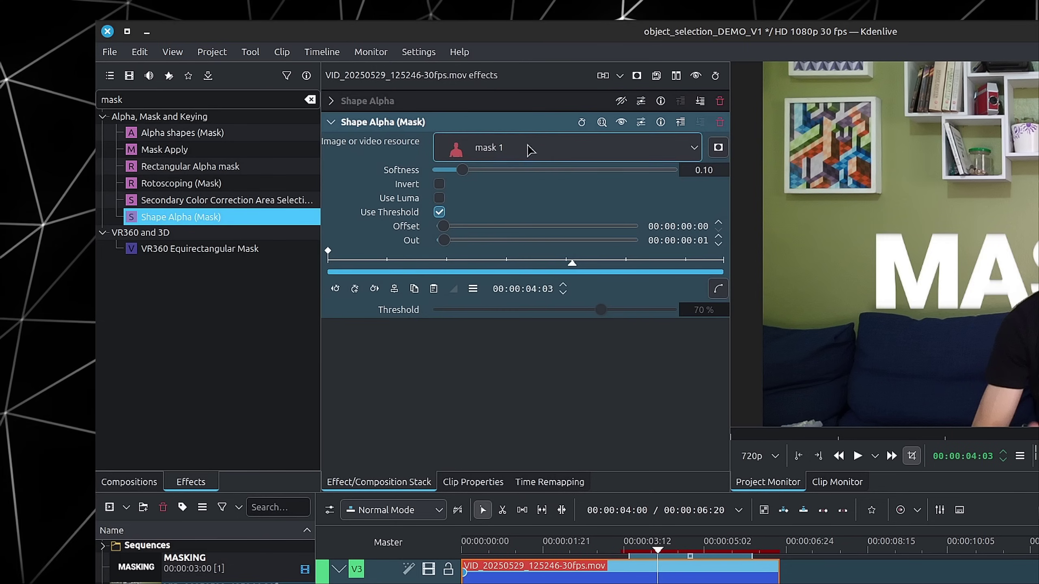
{"action": "left_click_drag", "start_coordinate": [163, 149], "coordinate": [406, 332]}
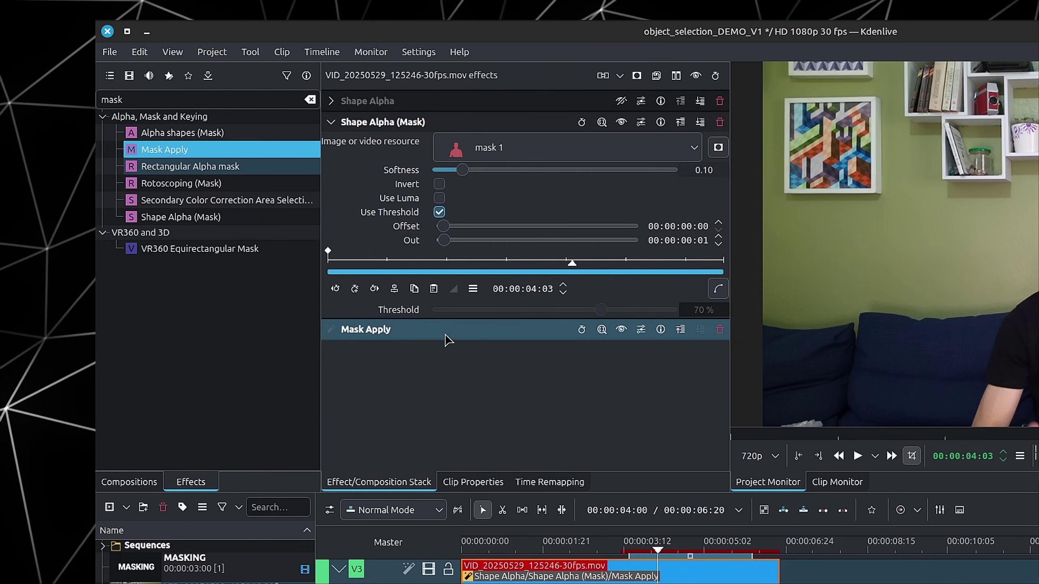
{"action": "left_click", "coordinate": [330, 122]}
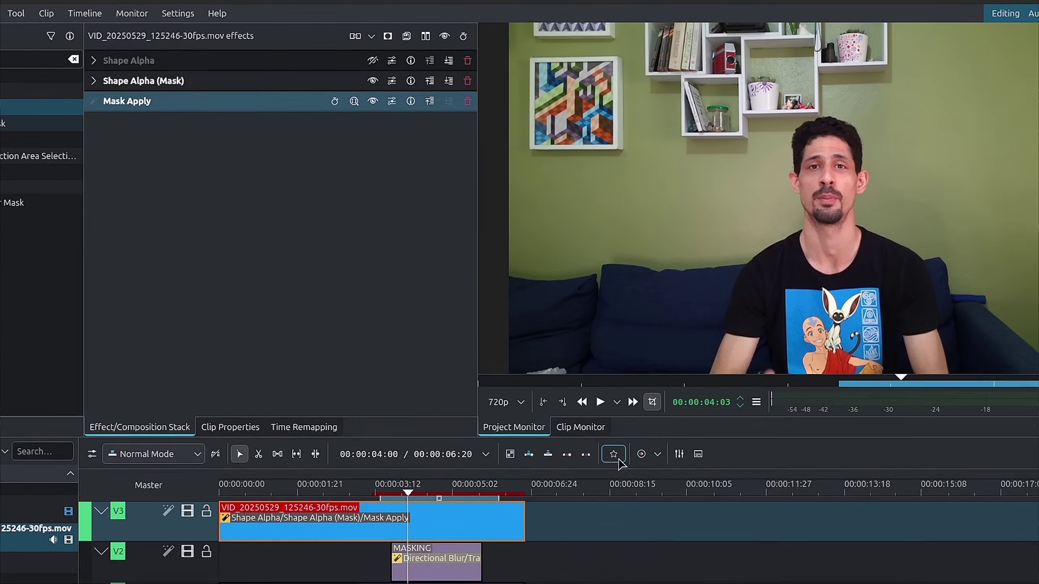
- Insert Lift/gamma/gain from Favorites above Mask Apply and shift its gamma toward red
{"action": "left_click", "coordinate": [617, 459]}
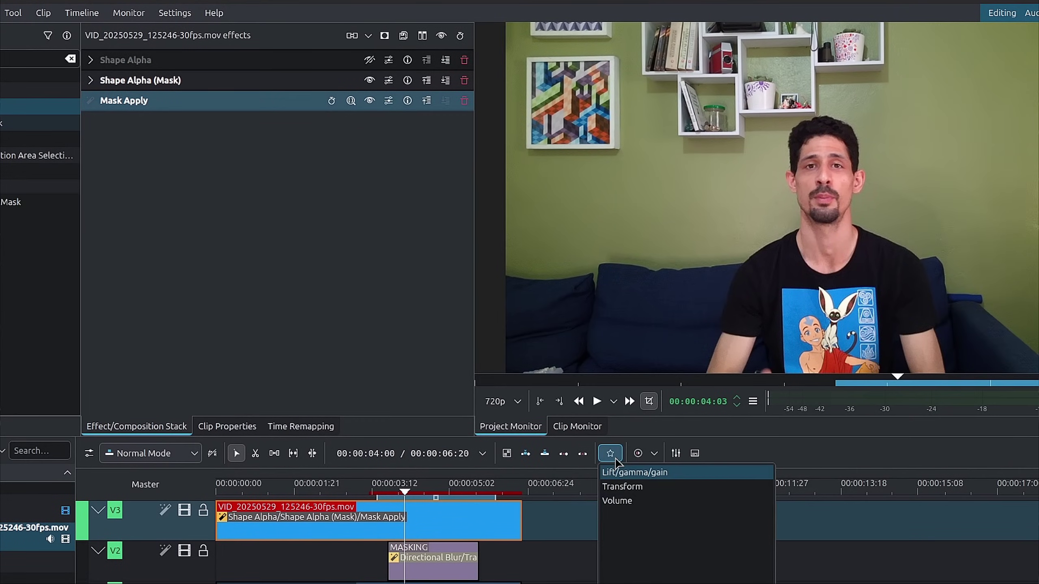
{"action": "left_click_drag", "start_coordinate": [669, 480], "coordinate": [359, 101]}
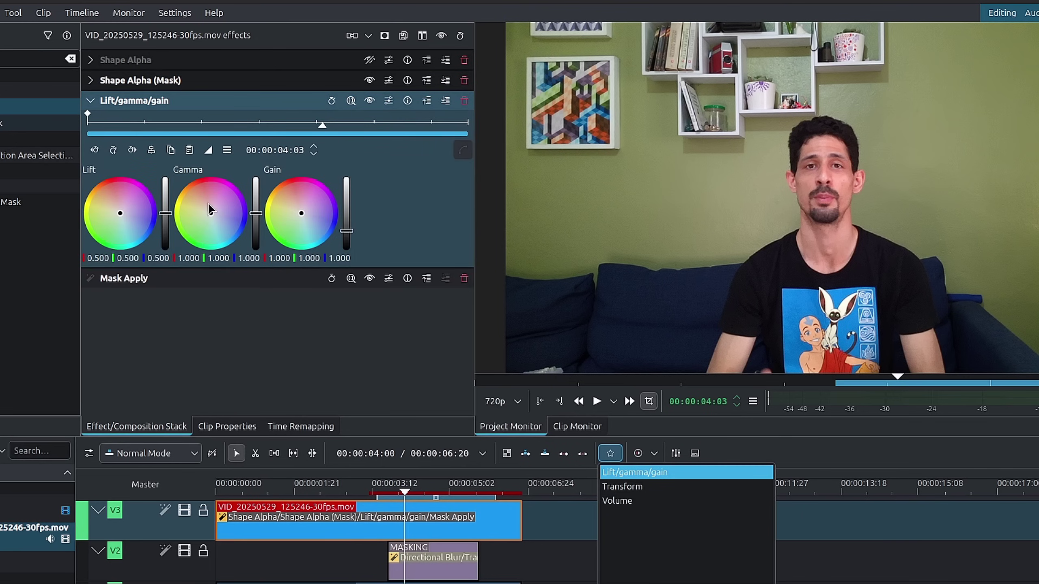
{"action": "left_click", "coordinate": [208, 209]}
{"action": "left_click_drag", "start_coordinate": [210, 208], "coordinate": [231, 230]}
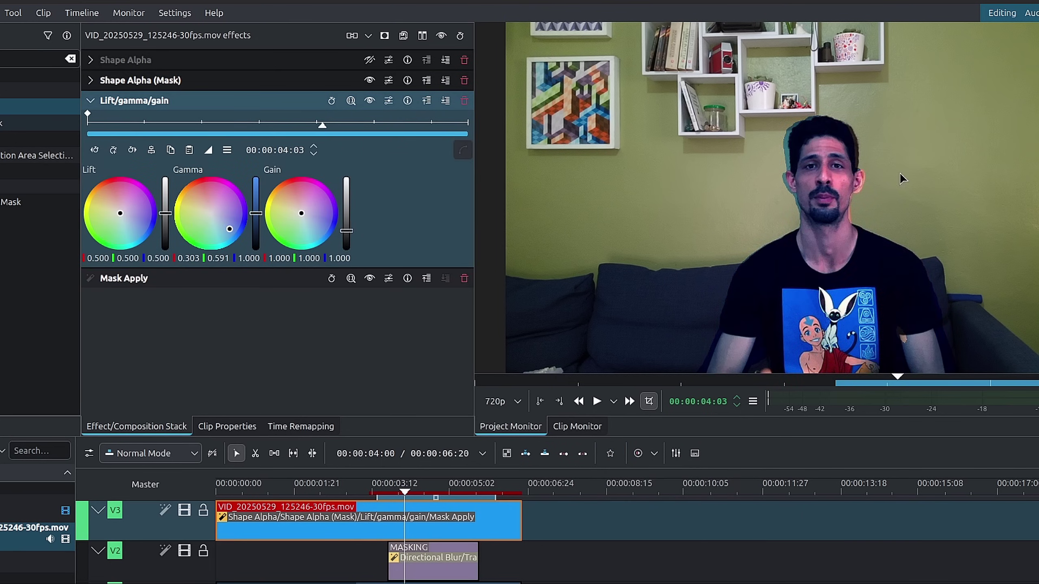
- Use mask 1 in Shape Alpha (Mask), then set gain 1.000/0.677/0.525 and gamma 1.148/1.044/1.089
{"action": "left_click", "coordinate": [91, 81]}
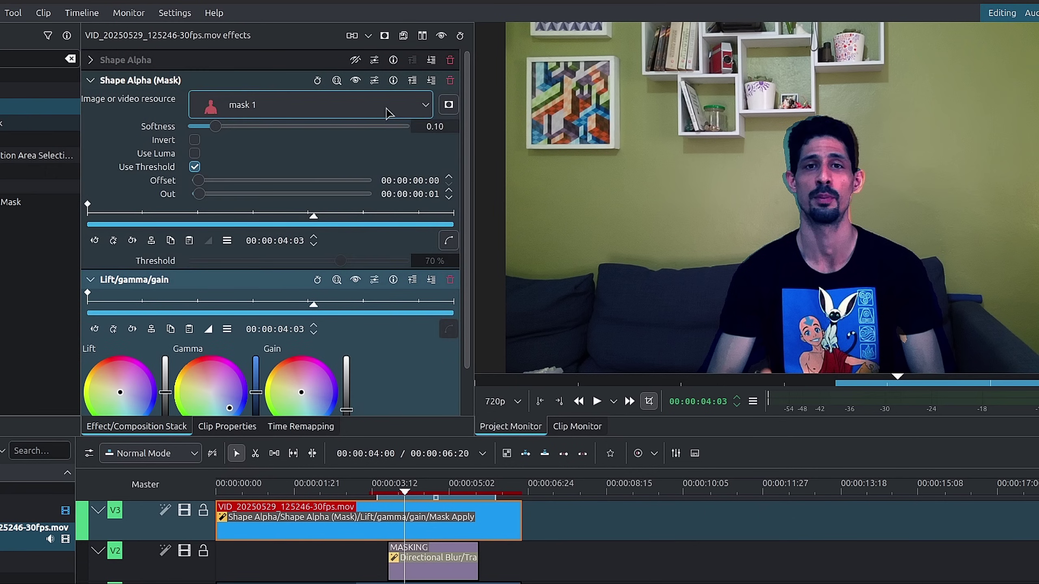
{"action": "left_click", "coordinate": [368, 114]}
{"action": "left_click", "coordinate": [317, 137]}
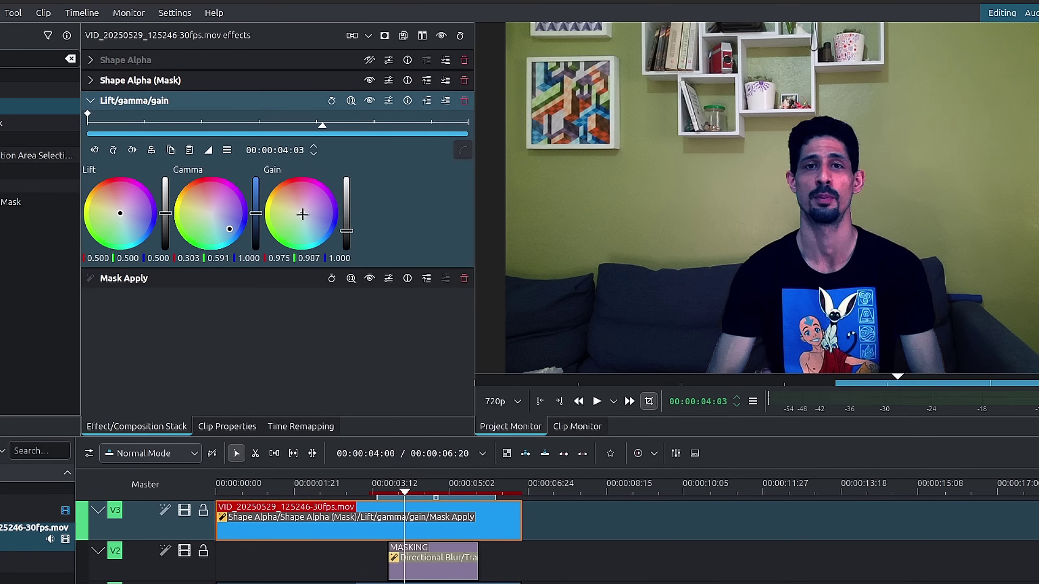
{"action": "left_click_drag", "start_coordinate": [313, 230], "coordinate": [292, 199]}
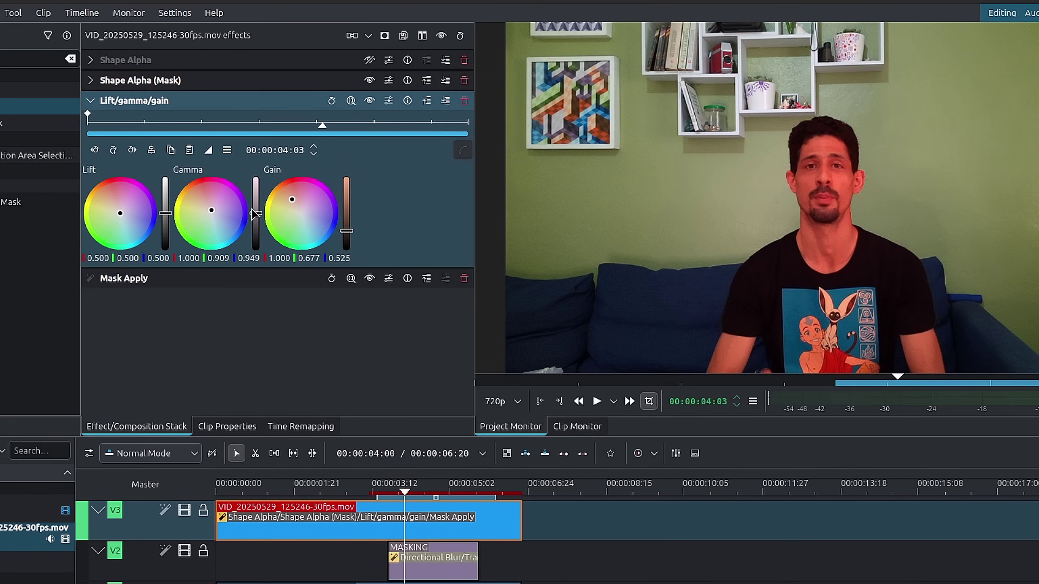
{"action": "left_click_drag", "start_coordinate": [255, 210], "coordinate": [255, 208]}
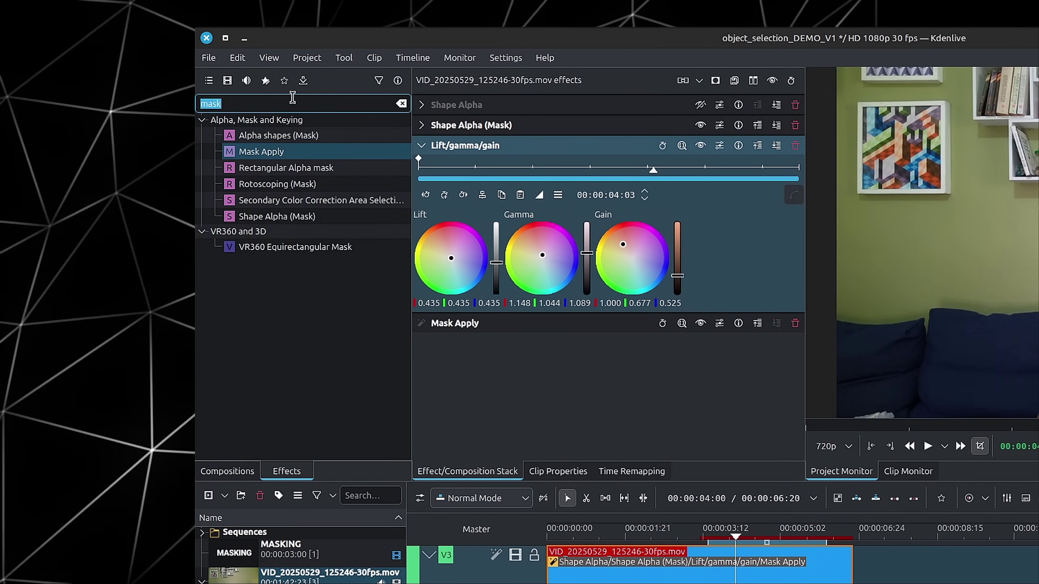
- Add Alpha operations via an 'alp' effects search and set its Operation to Shave
{"action": "type", "text": "alpha"}
{"action": "left_click_drag", "start_coordinate": [287, 152], "coordinate": [546, 150]}
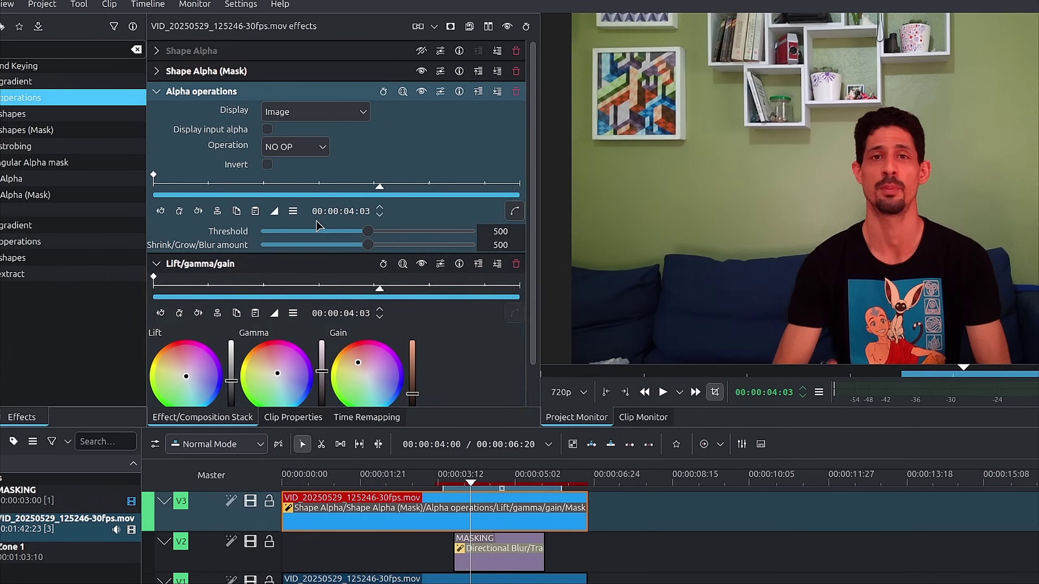
{"action": "left_click", "coordinate": [298, 153]}
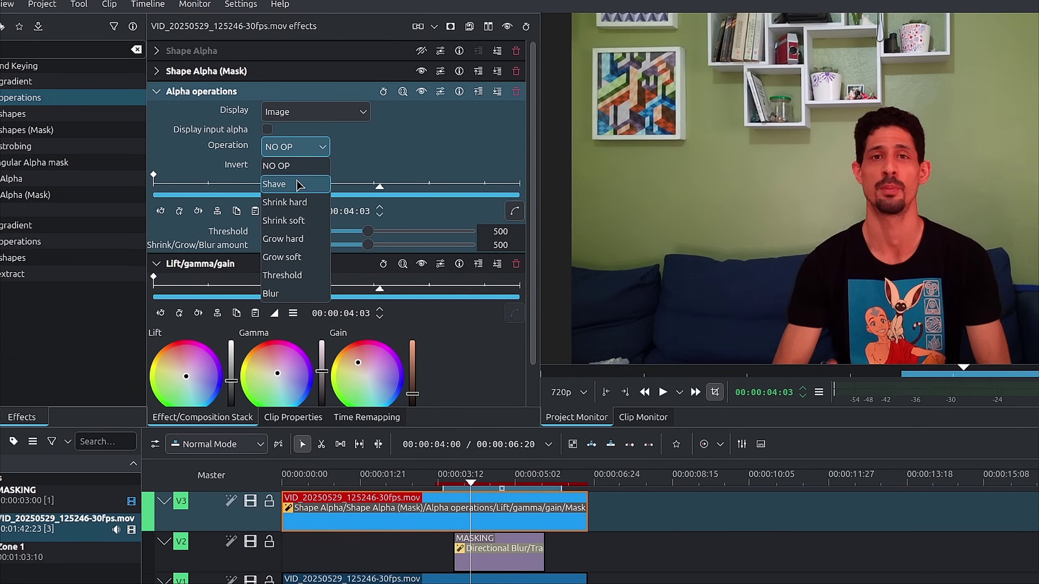
{"action": "left_click", "coordinate": [299, 182]}
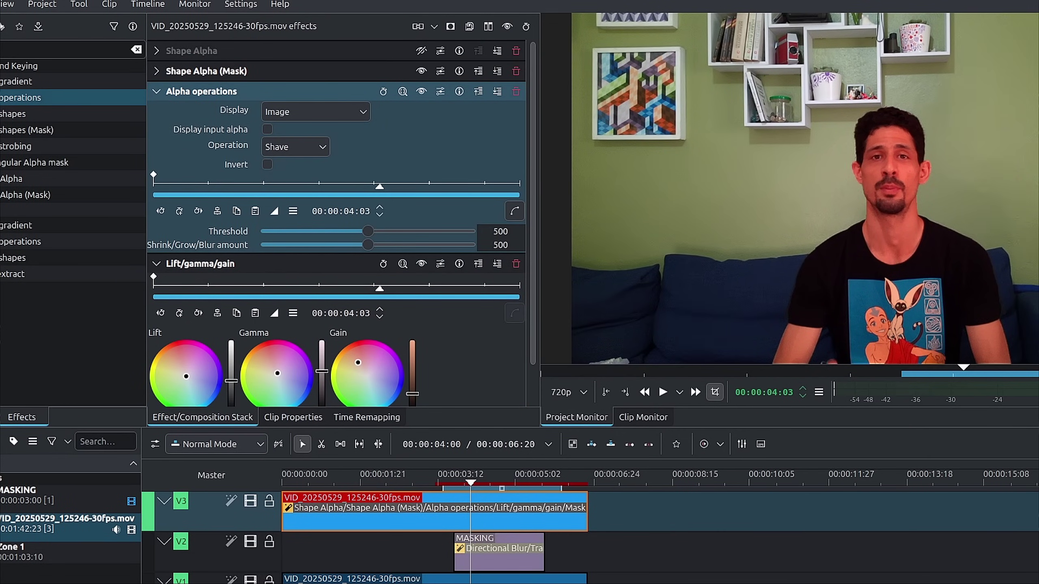
- Disable Lift/gamma/gain and preview the Alpha operations result as Gray + red
{"action": "scroll", "coordinate": [789, 188], "scroll_direction": "up", "scroll_amount": 1}
{"action": "scroll", "coordinate": [789, 184], "scroll_direction": "up", "scroll_amount": 3}
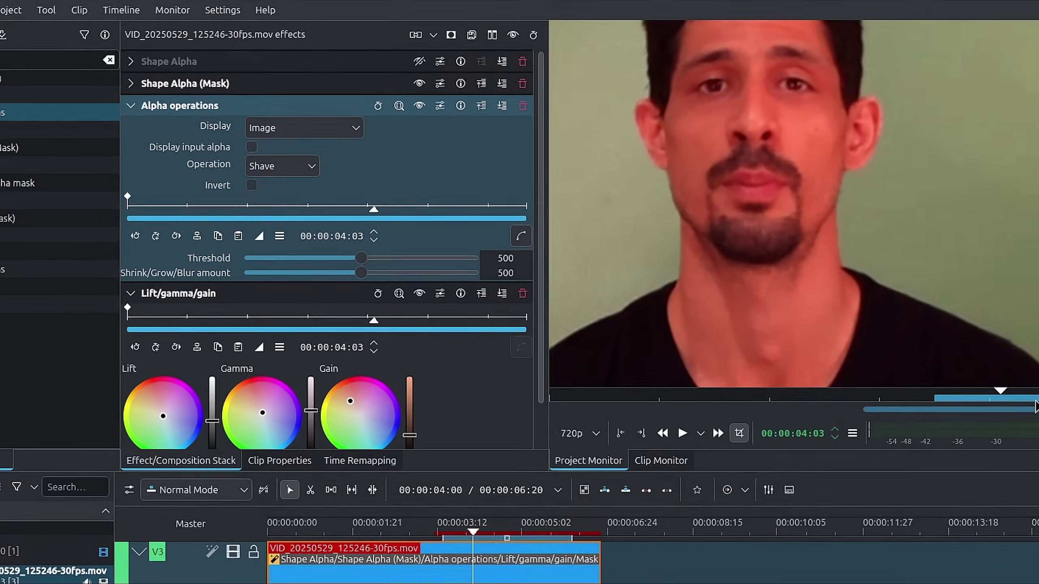
{"action": "scroll", "coordinate": [803, 356], "scroll_direction": "down", "scroll_amount": 2}
{"action": "scroll", "coordinate": [847, 409], "scroll_direction": "down", "scroll_amount": 1}
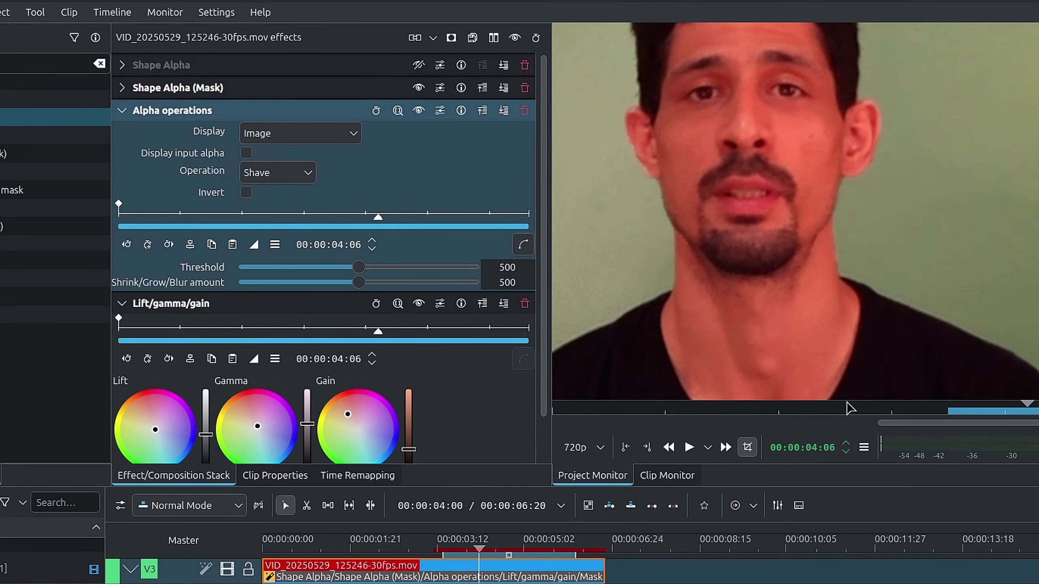
{"action": "left_click", "coordinate": [418, 305]}
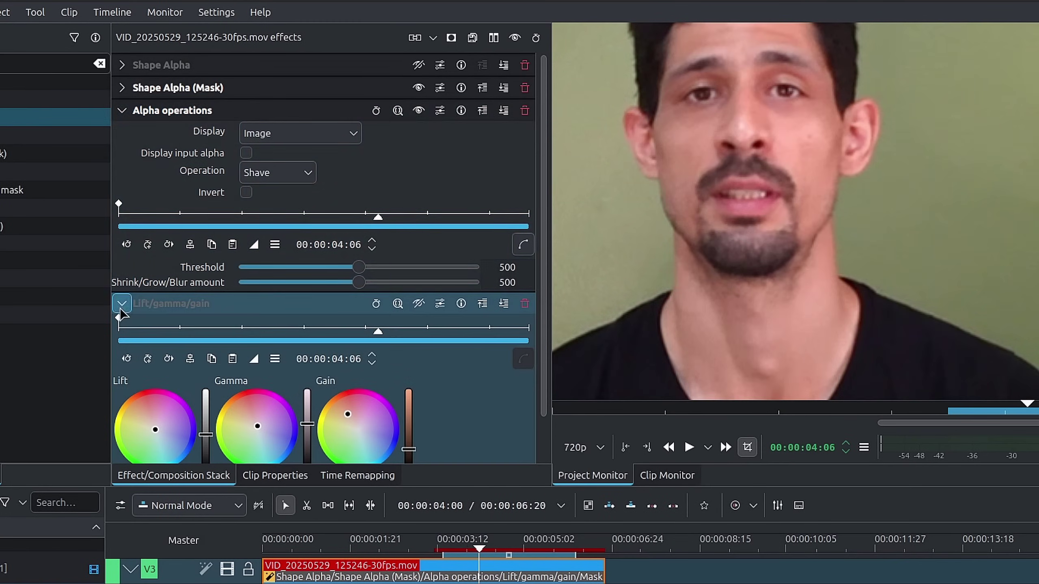
{"action": "left_click", "coordinate": [121, 303]}
{"action": "left_click", "coordinate": [282, 135]}
{"action": "left_click", "coordinate": [319, 196]}
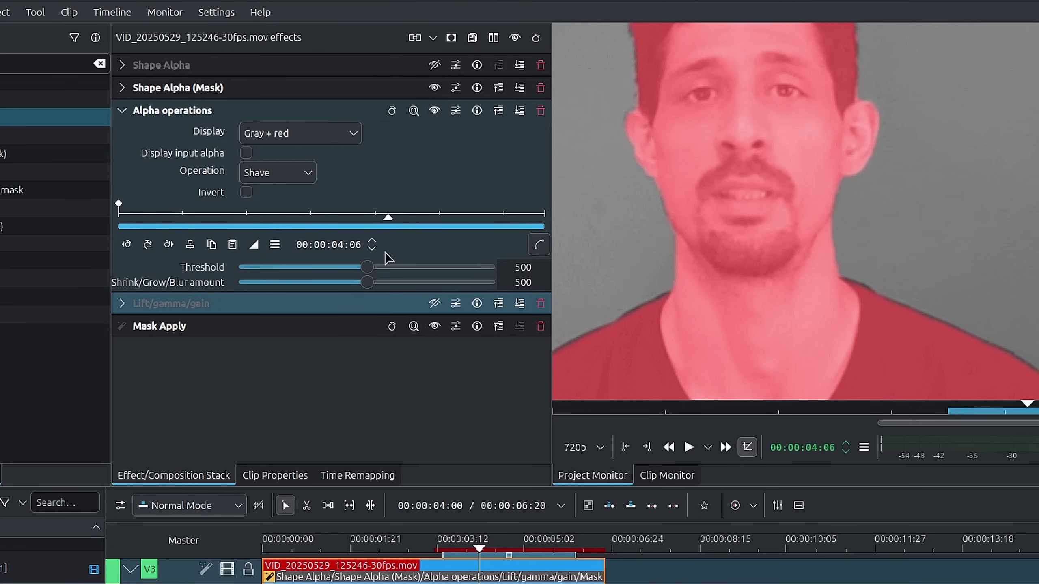
- Try Alpha operations amount 855, Grow soft at 304, then Shrink soft with a smaller amount
{"action": "left_click_drag", "start_coordinate": [365, 287], "coordinate": [460, 277]}
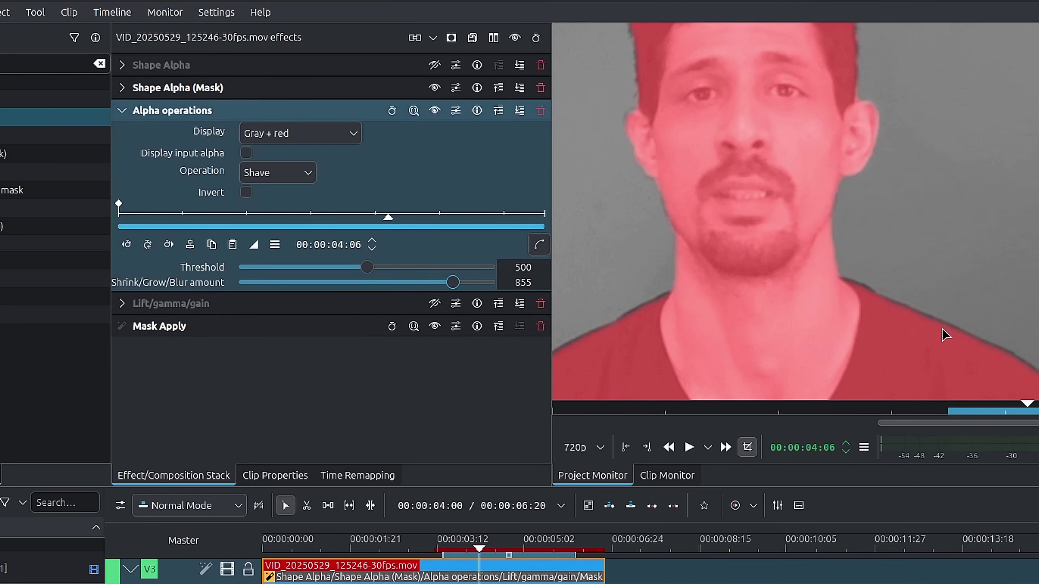
{"action": "left_click", "coordinate": [304, 181]}
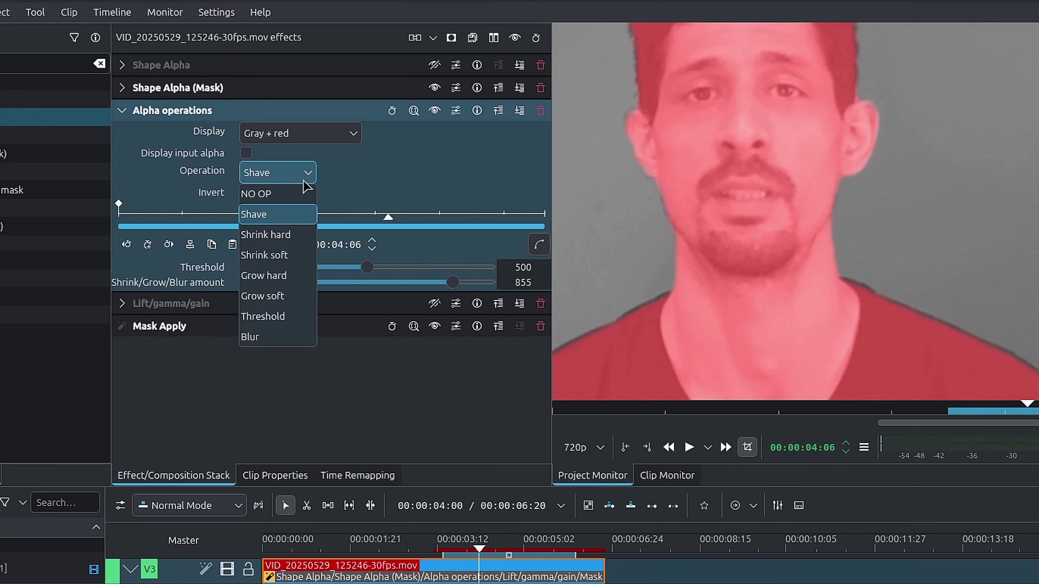
{"action": "left_click", "coordinate": [299, 297]}
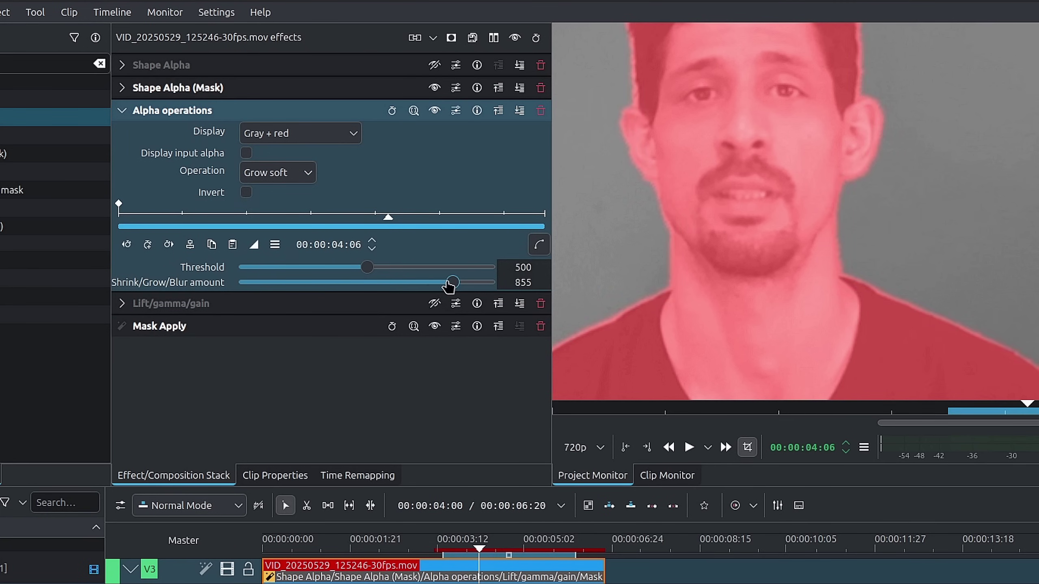
{"action": "left_click_drag", "start_coordinate": [408, 282], "coordinate": [318, 281]}
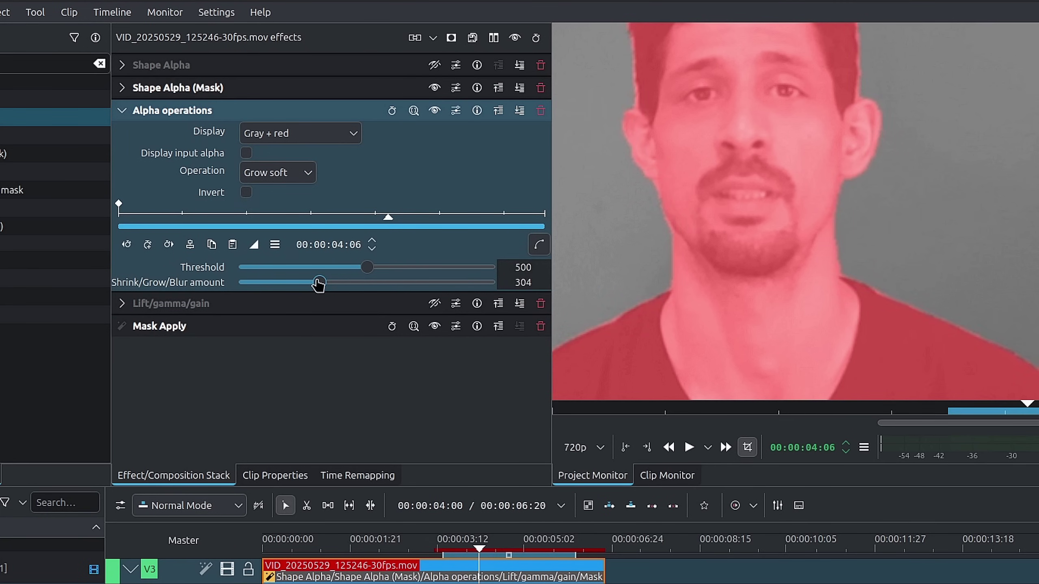
{"action": "left_click", "coordinate": [293, 176]}
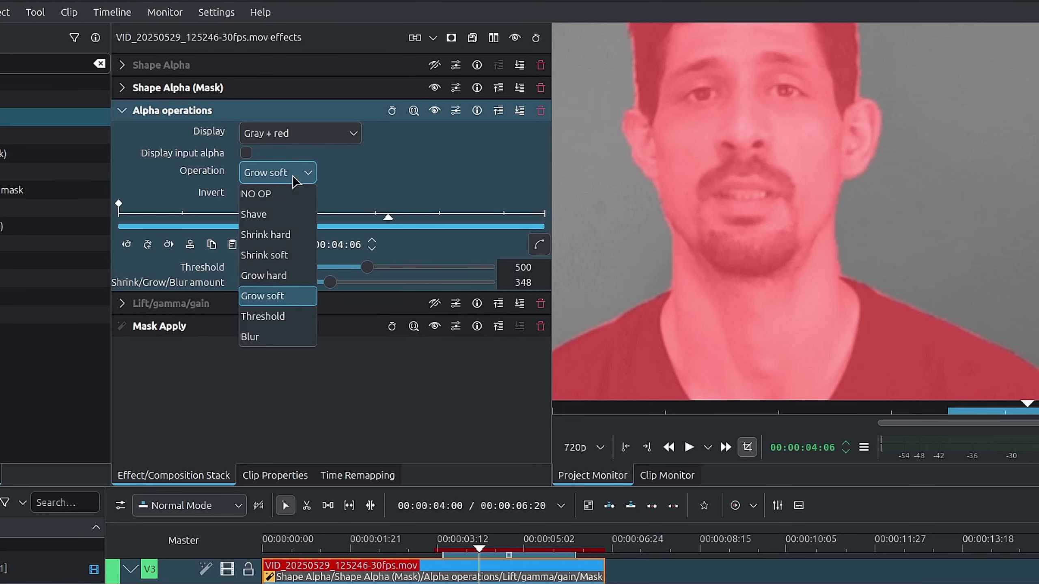
{"action": "left_click", "coordinate": [292, 255]}
{"action": "left_click_drag", "start_coordinate": [329, 282], "coordinate": [263, 282]}
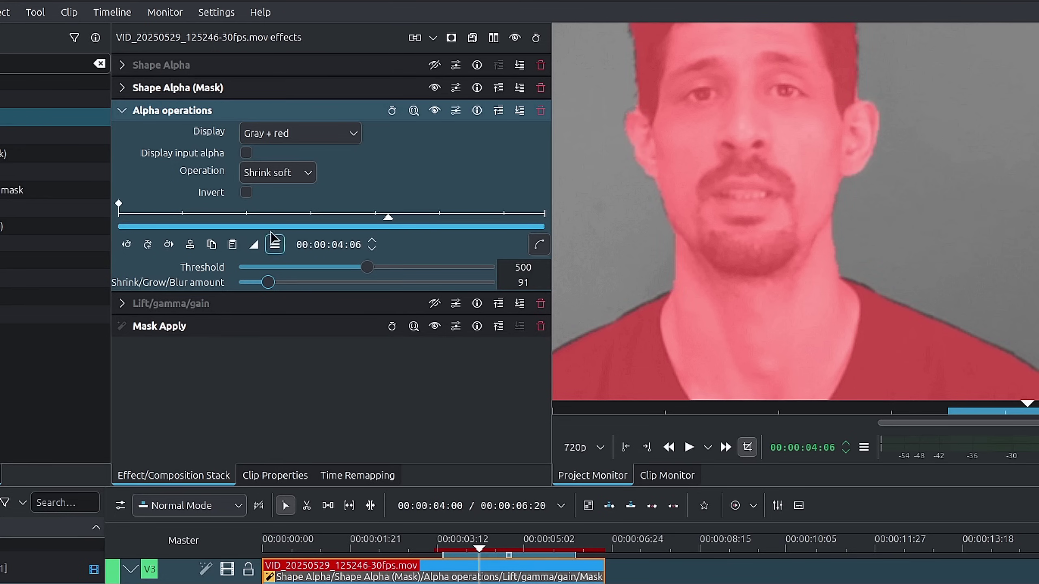
- Try Blur at 687 then 174, then reset the operation to NO OP with Invert ticked
{"action": "left_click", "coordinate": [263, 172]}
{"action": "left_click", "coordinate": [265, 339]}
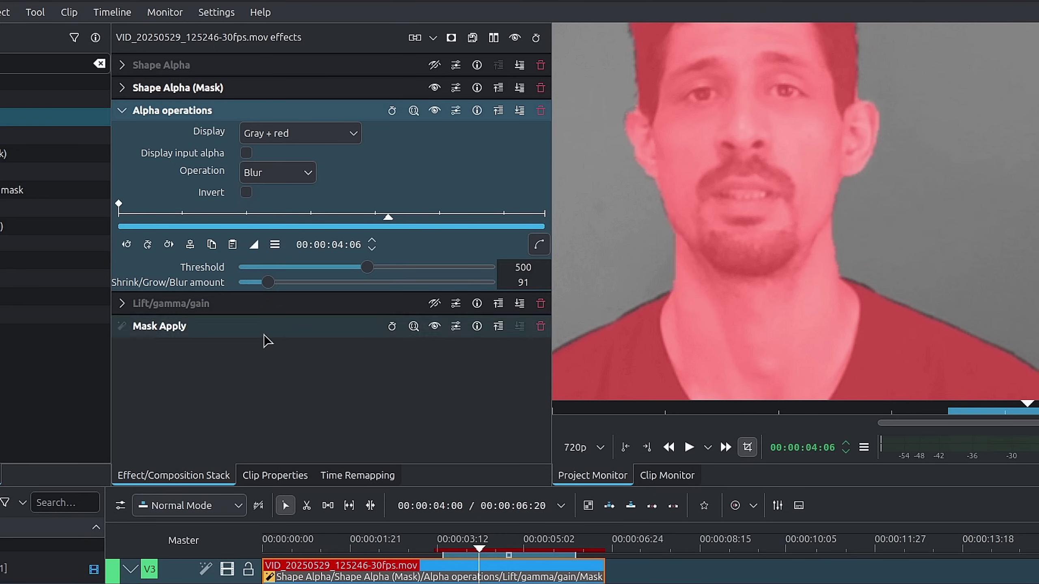
{"action": "left_click_drag", "start_coordinate": [321, 288], "coordinate": [416, 291]}
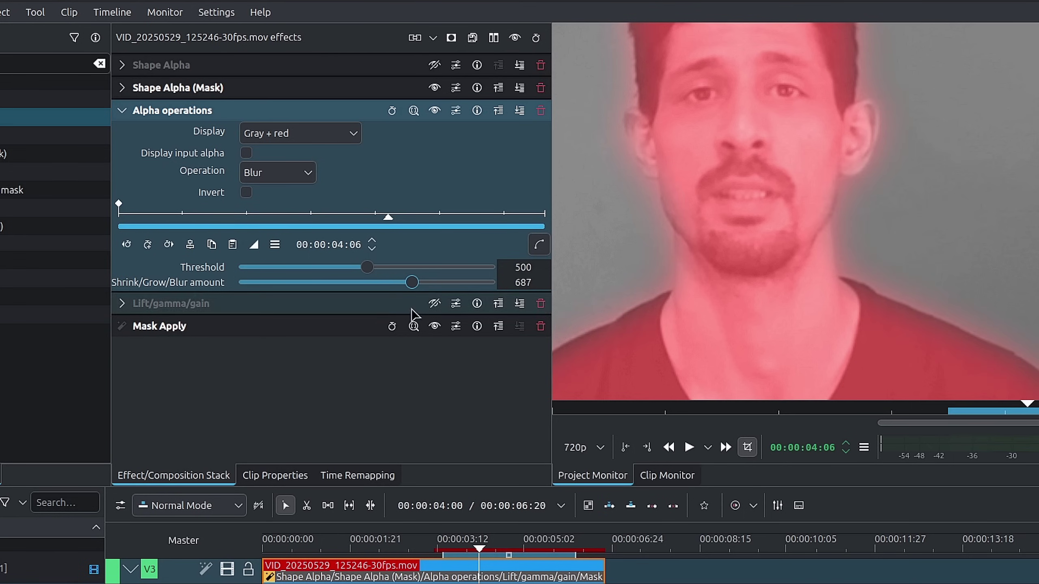
{"action": "left_click_drag", "start_coordinate": [368, 283], "coordinate": [286, 281]}
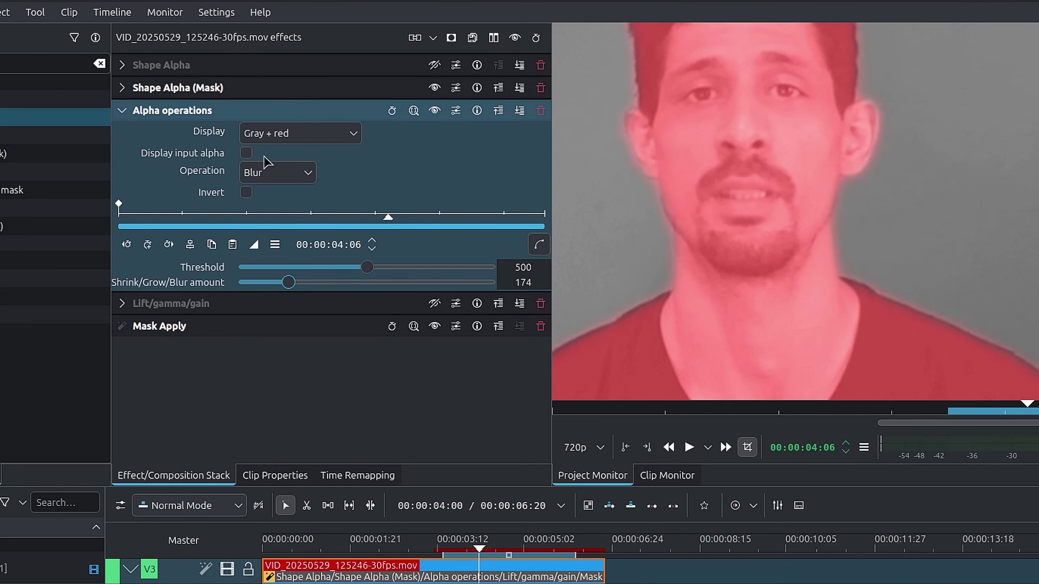
{"action": "left_click", "coordinate": [287, 173]}
{"action": "left_click", "coordinate": [289, 190]}
{"action": "left_click", "coordinate": [247, 193]}
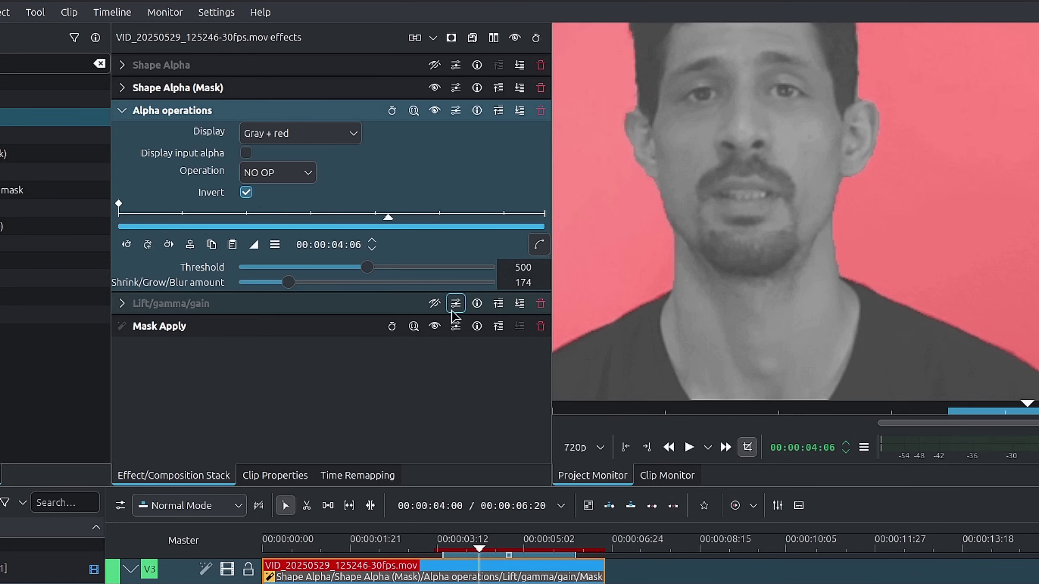
- Re-enable Lift/gamma/gain and Shape Alpha, and switch Alpha operations display back to Image
{"action": "left_click", "coordinate": [458, 305]}
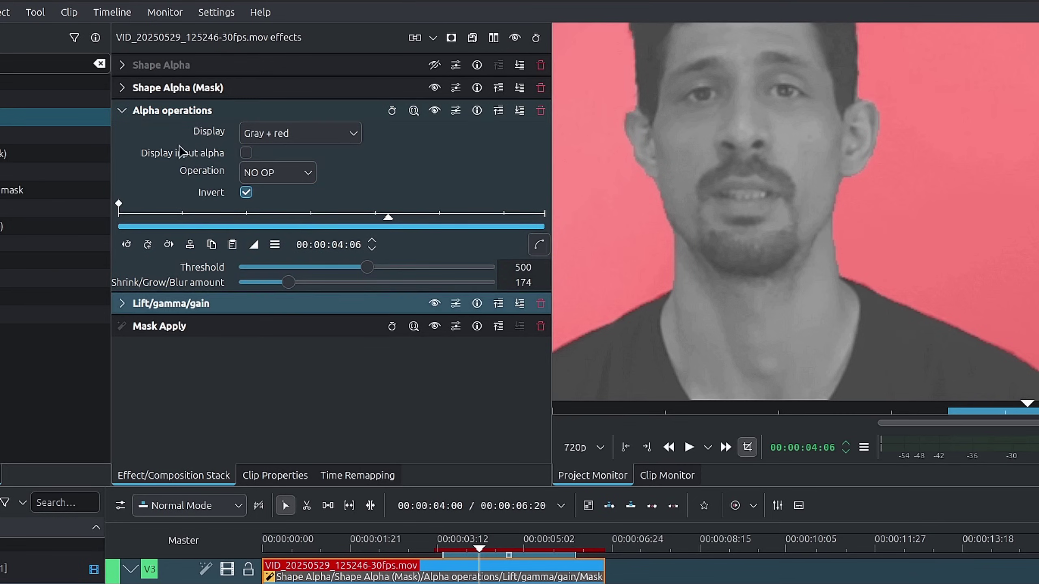
{"action": "left_click", "coordinate": [122, 110]}
{"action": "left_click", "coordinate": [434, 64]}
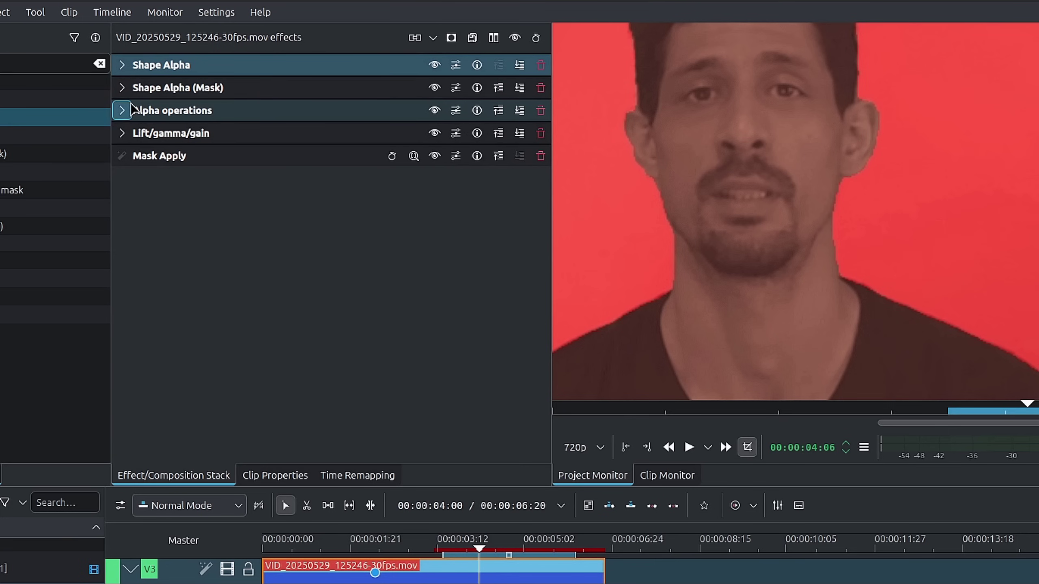
{"action": "left_click", "coordinate": [121, 110]}
{"action": "left_click", "coordinate": [279, 139]}
{"action": "left_click", "coordinate": [280, 155]}
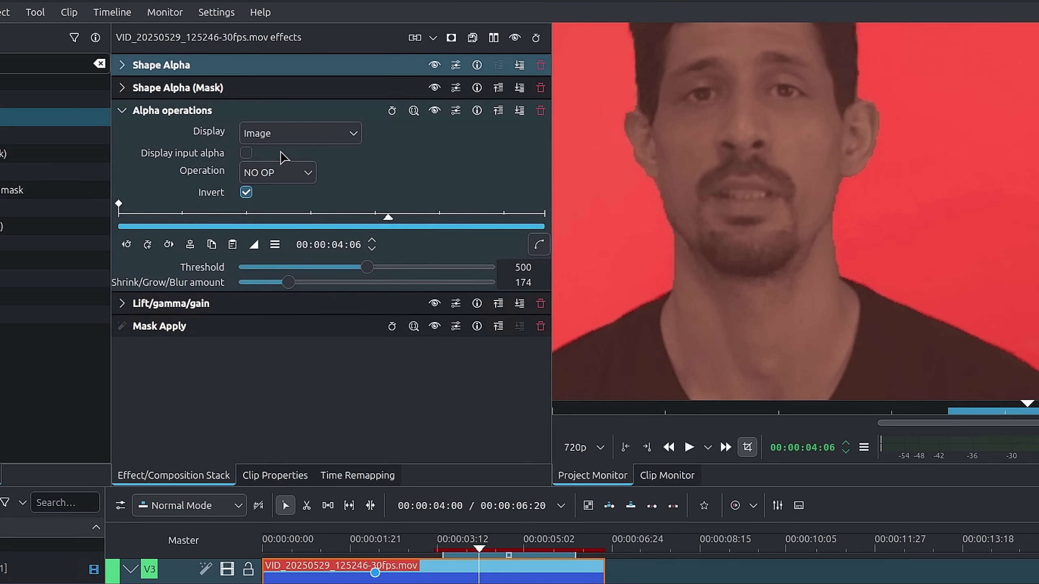
{"action": "left_click", "coordinate": [122, 110]}
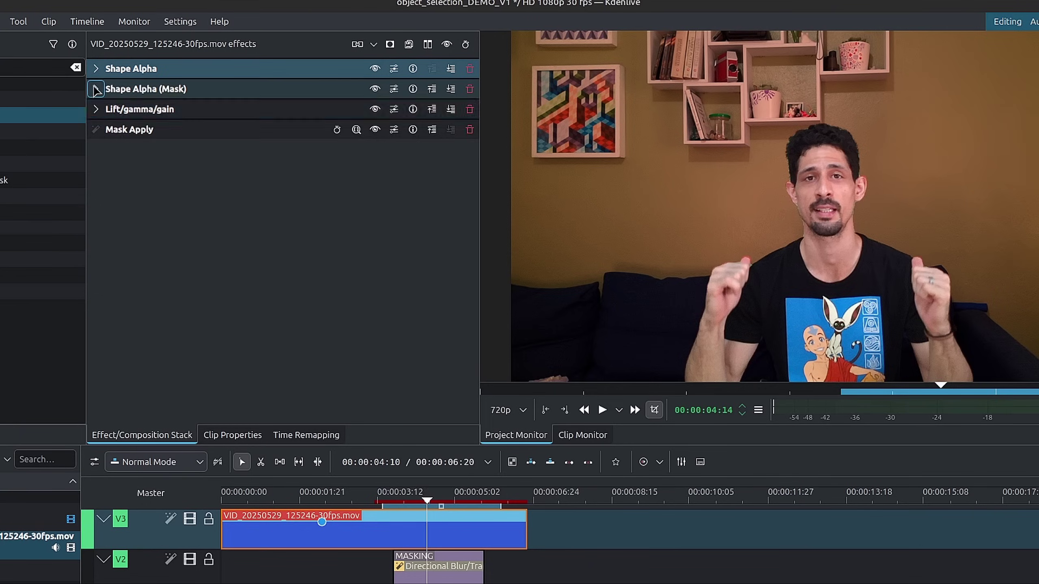
- Invert the Shape Alpha (Mask) mask and scrub from 00:00:04:02 to check the presenter over the title
{"action": "left_click", "coordinate": [96, 88]}
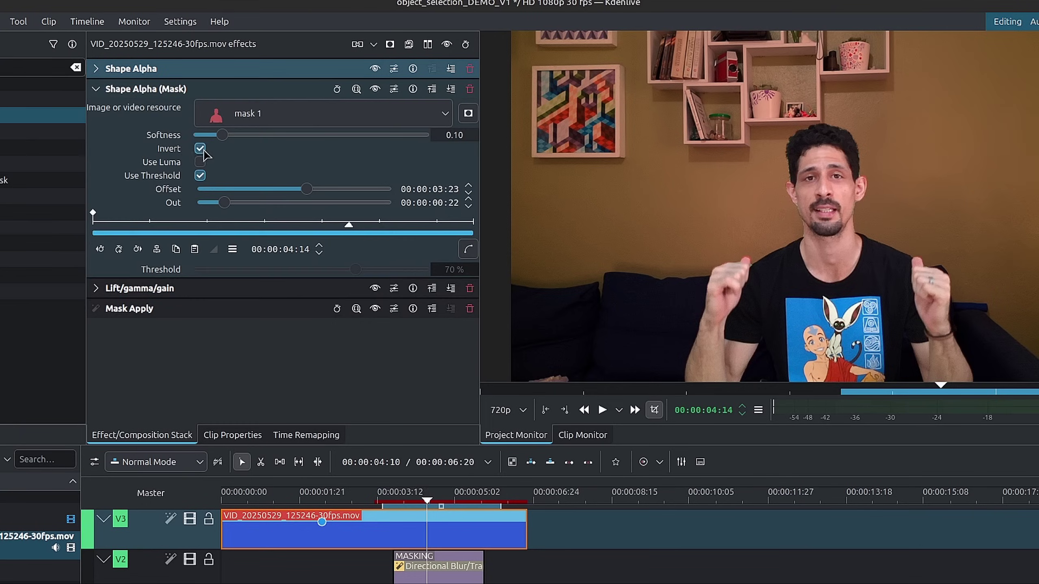
{"action": "left_click", "coordinate": [200, 174]}
{"action": "left_click", "coordinate": [96, 68]}
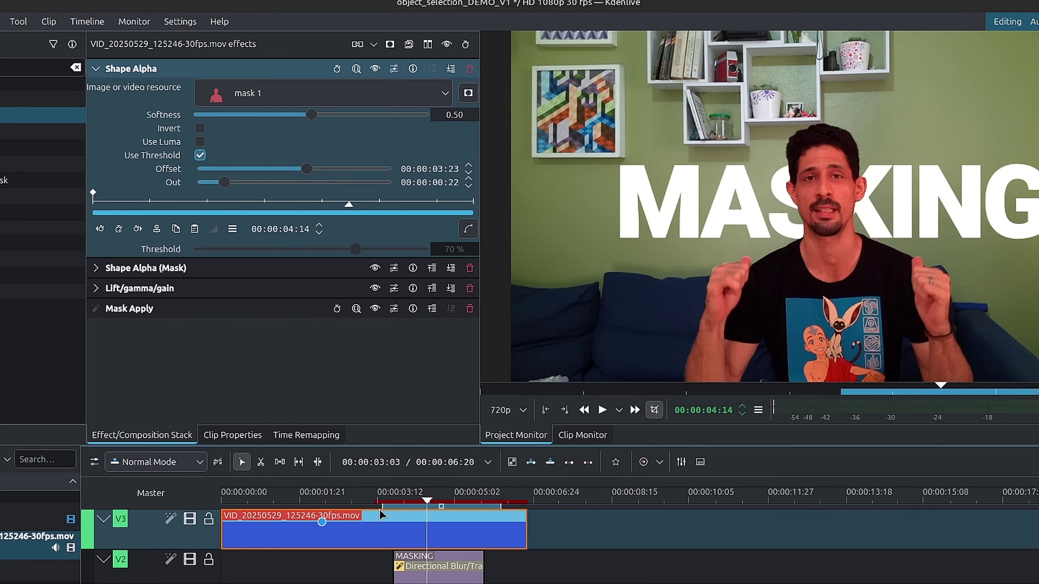
{"action": "left_click", "coordinate": [409, 497]}
{"action": "left_click_drag", "start_coordinate": [410, 497], "coordinate": [445, 497]}
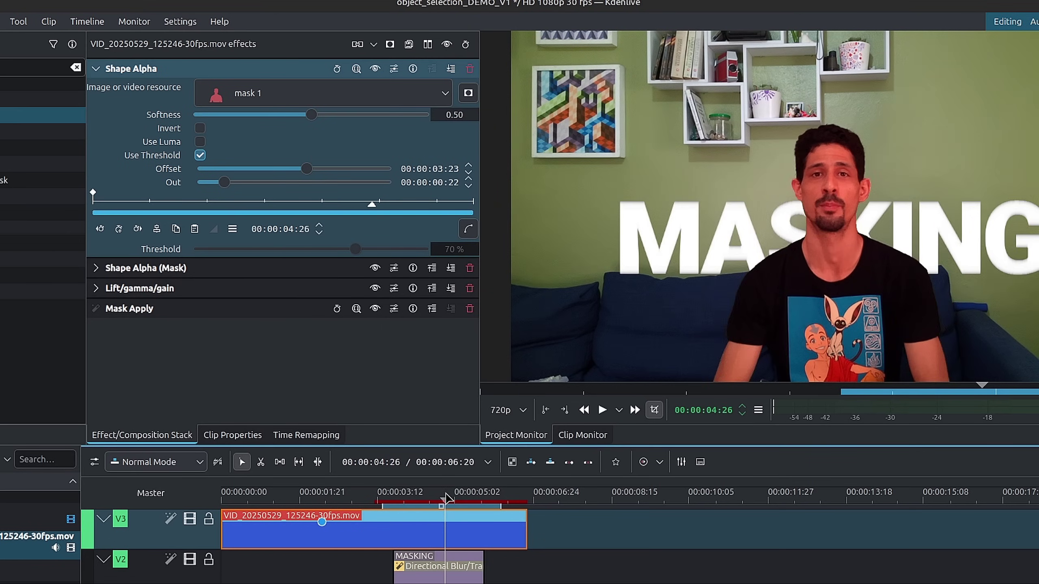